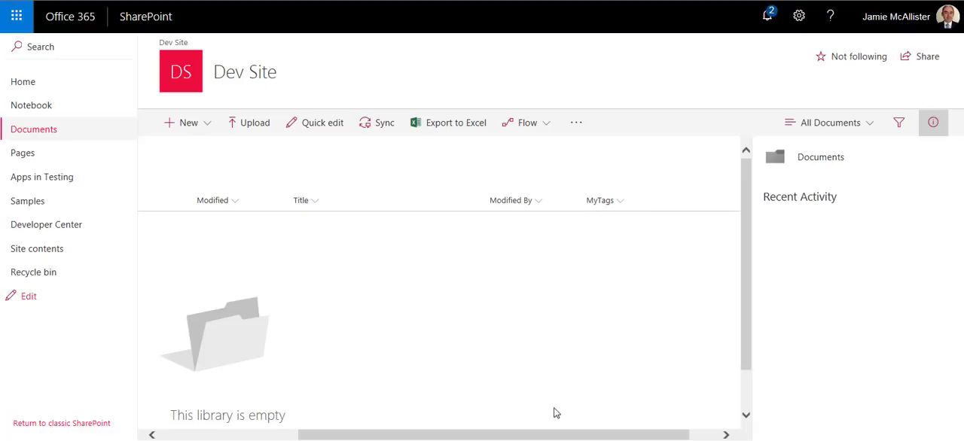
# - From the Documents library's Create a flow options, go to the list of your flows in Microsoft Flow
pyautogui.moveTo(556, 435); pyautogui.dragTo(384, 433)
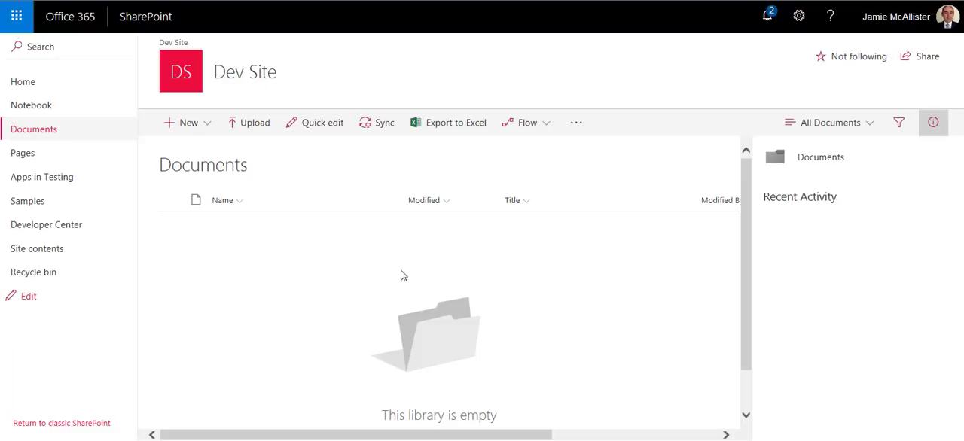
pyautogui.click(546, 129)
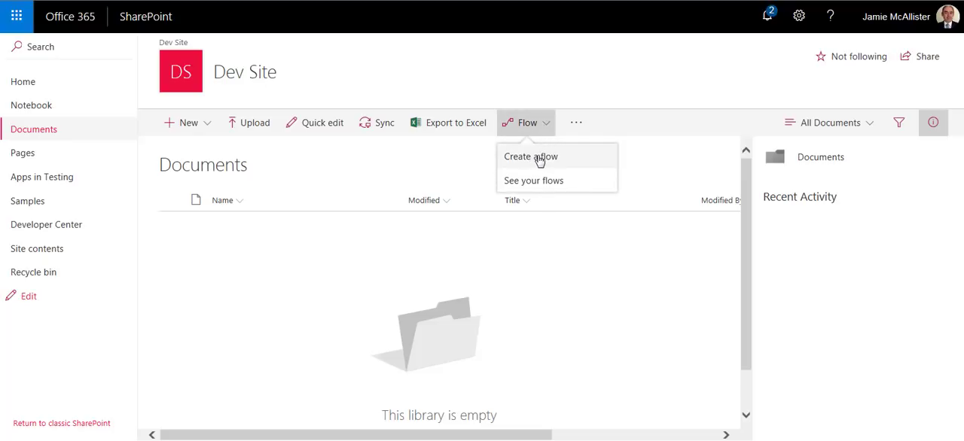
pyautogui.click(539, 159)
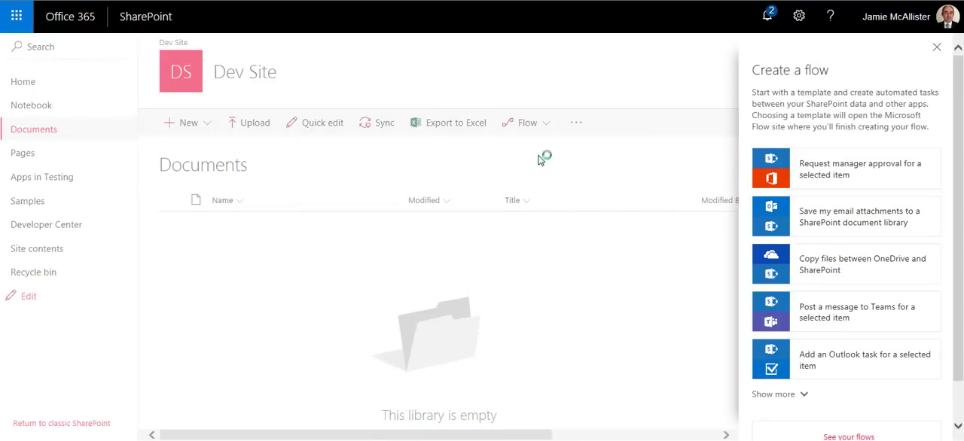
pyautogui.scroll(-2, 961, 308)
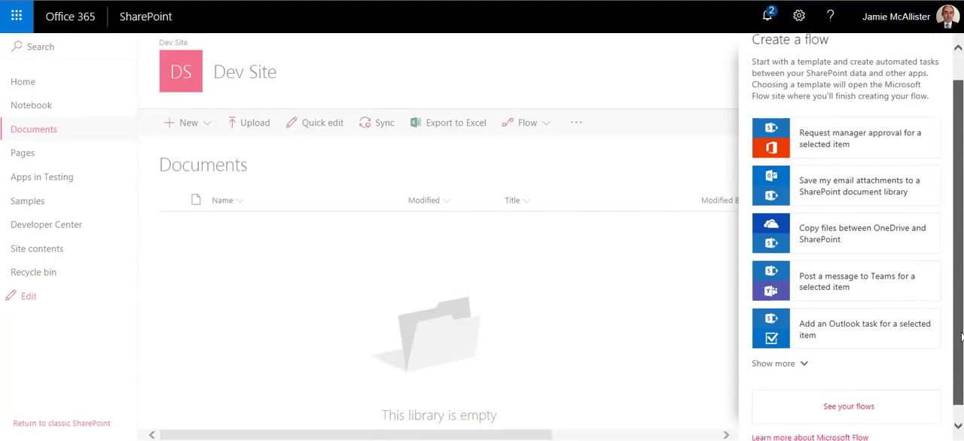
pyautogui.click(846, 392)
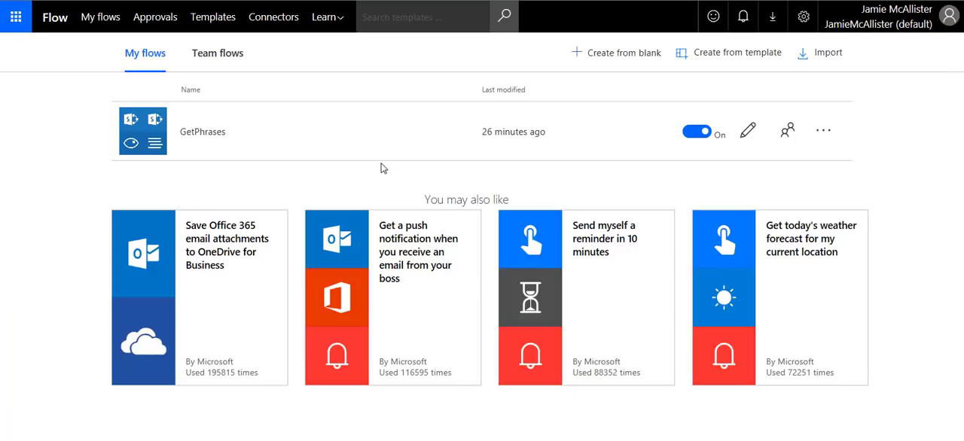
# - Create a flow from blank with the SharePoint trigger "When a file is created in a folder"
pyautogui.click(610, 54)
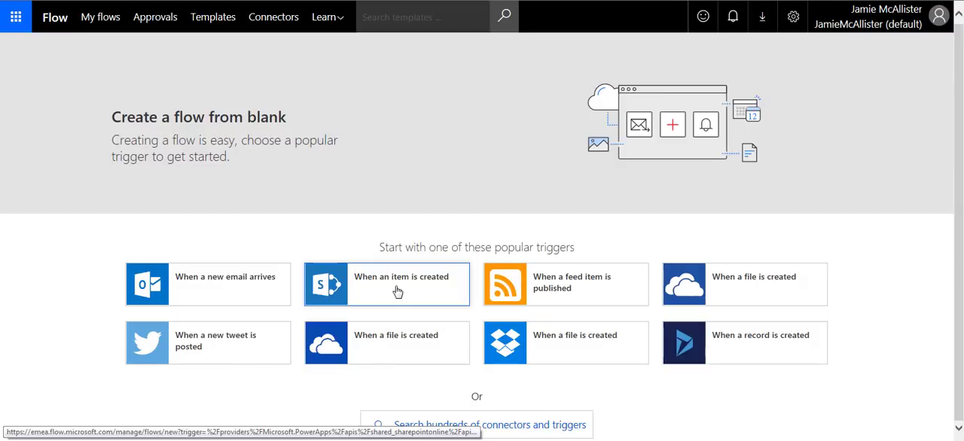
pyautogui.click(488, 427)
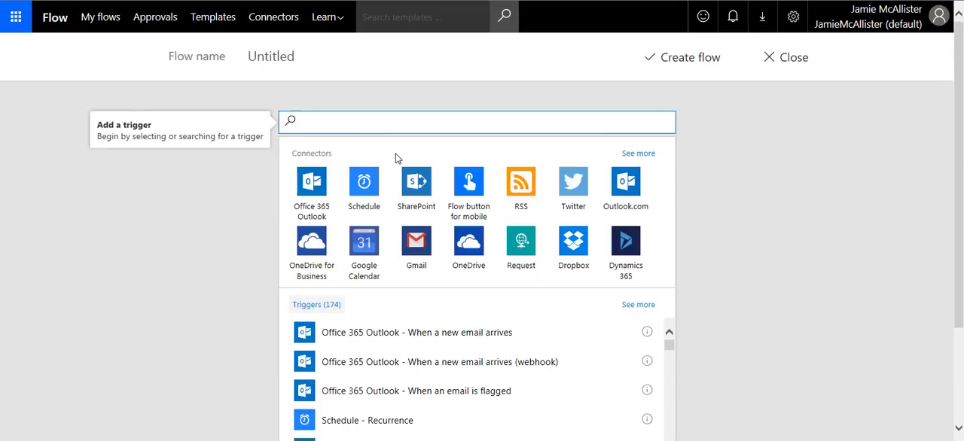
pyautogui.click(415, 189)
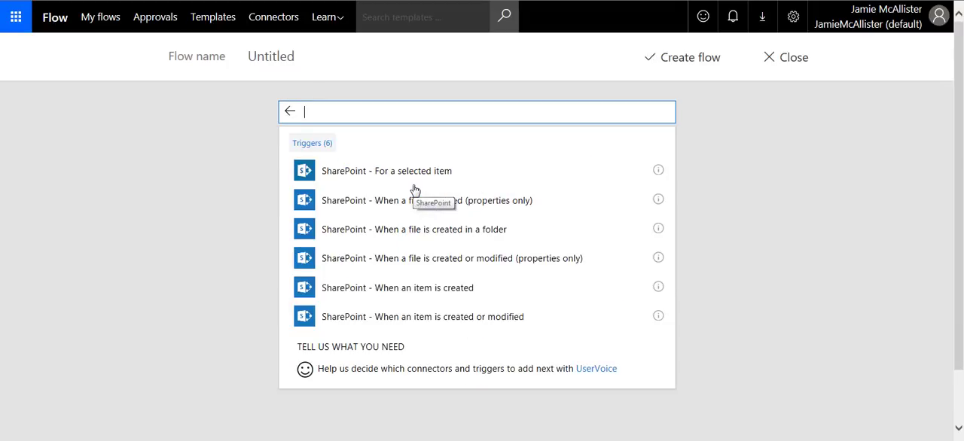
pyautogui.click(418, 190)
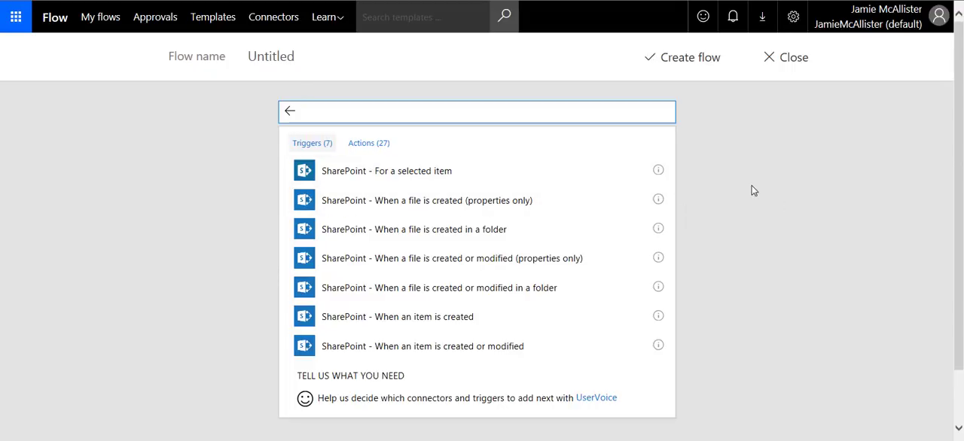
pyautogui.scroll(-1, 743, 190)
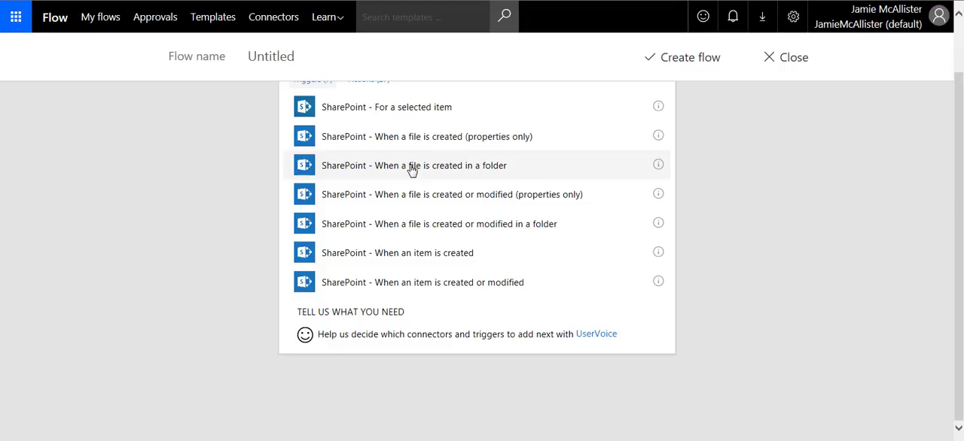
pyautogui.click(495, 172)
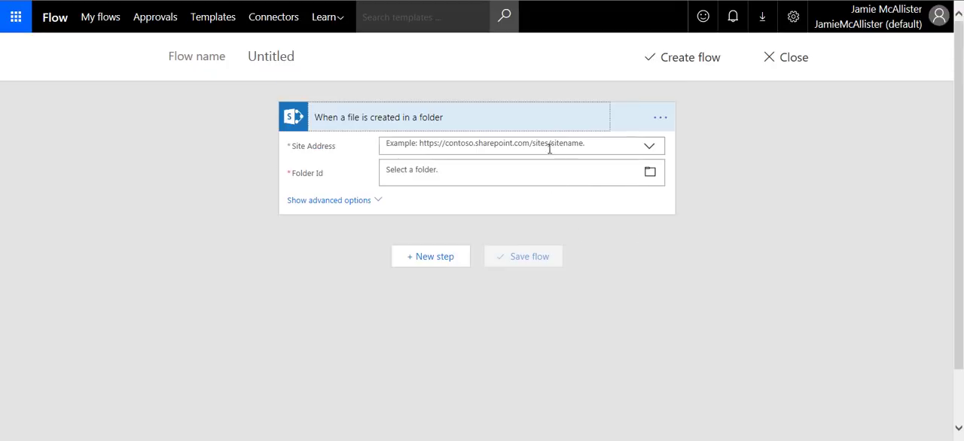
# - Set the trigger's site address to Dev Site and its folder to /Shared Documents
pyautogui.click(650, 148)
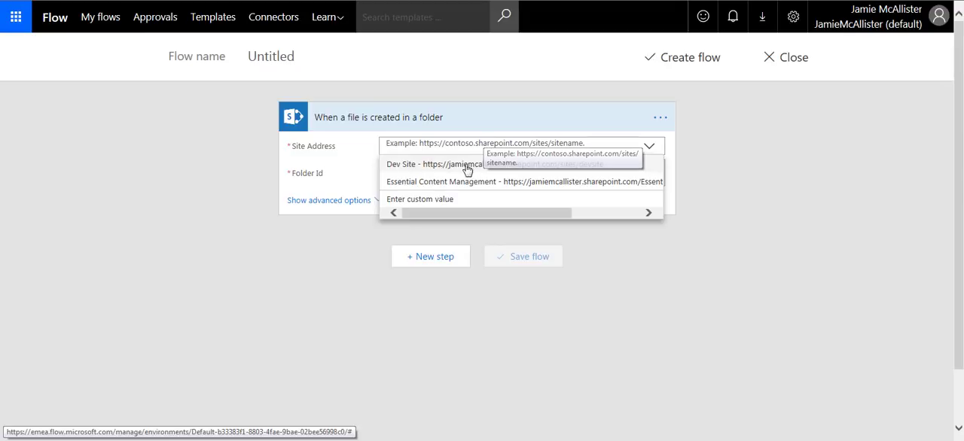
pyautogui.click(460, 169)
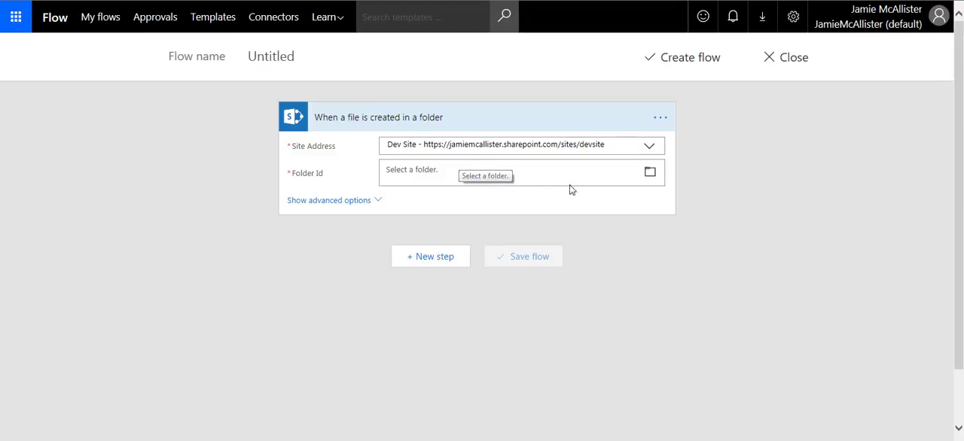
pyautogui.click(597, 173)
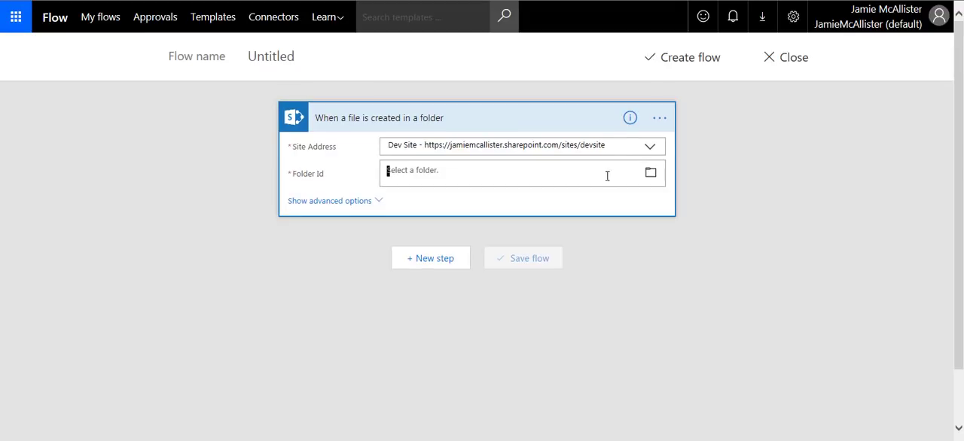
pyautogui.click(651, 175)
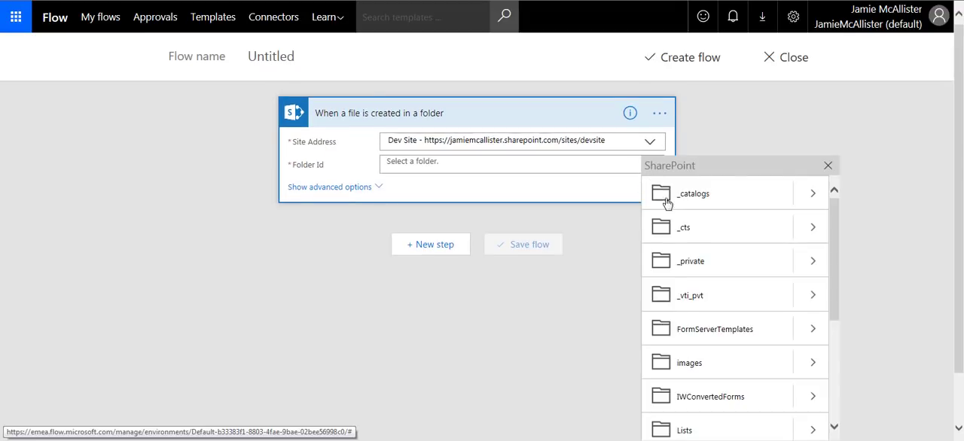
pyautogui.moveTo(831, 243); pyautogui.dragTo(846, 329)
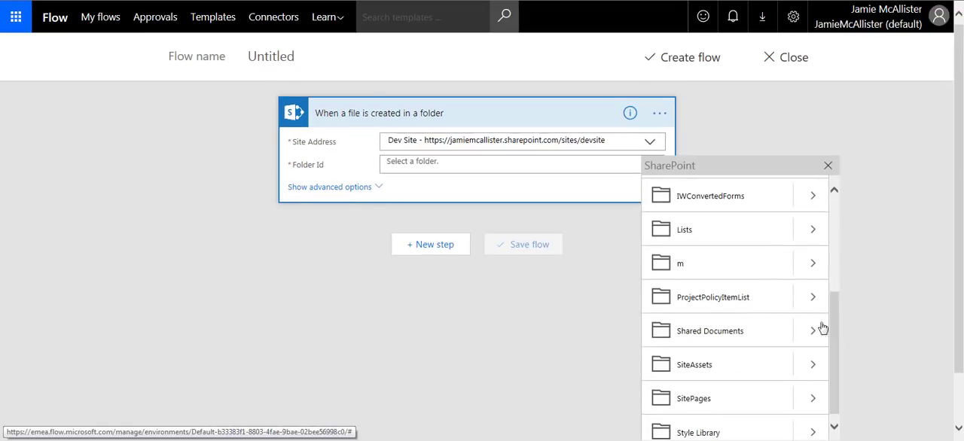
pyautogui.click(671, 333)
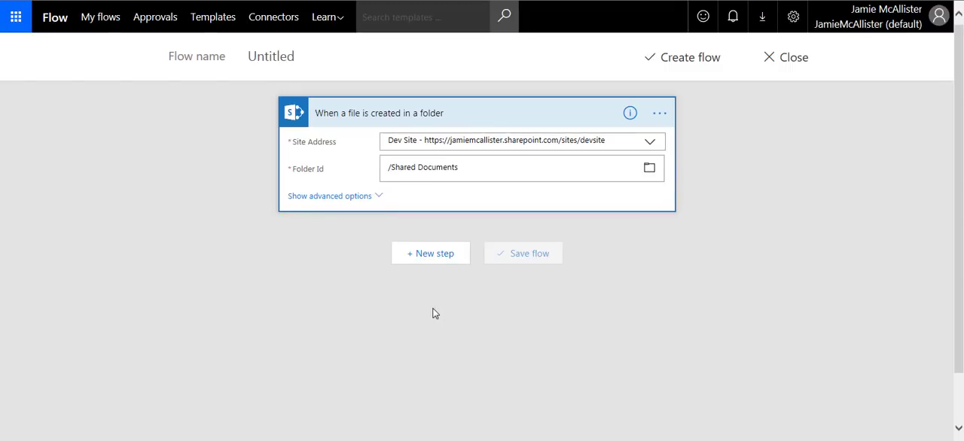
# - Add the SharePoint action "Get file metadata" as the step after the trigger
pyautogui.click(434, 255)
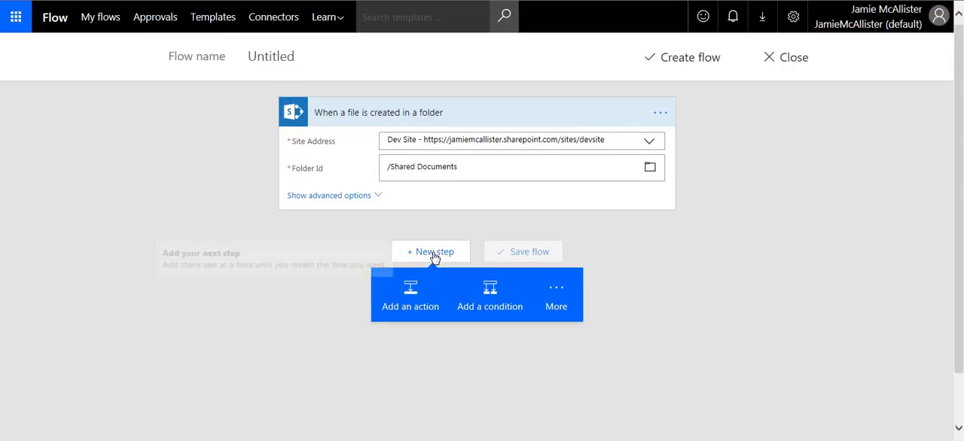
pyautogui.click(411, 302)
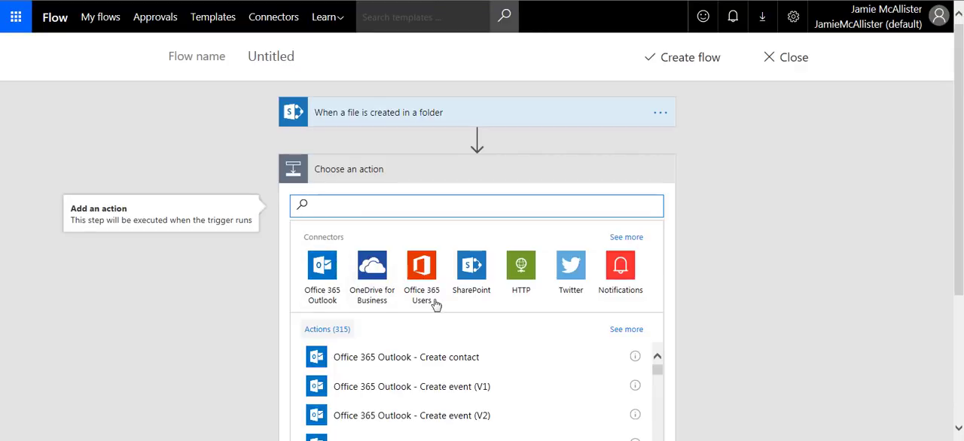
pyautogui.scroll(-1, 496, 305)
pyautogui.scroll(-2, 524, 300)
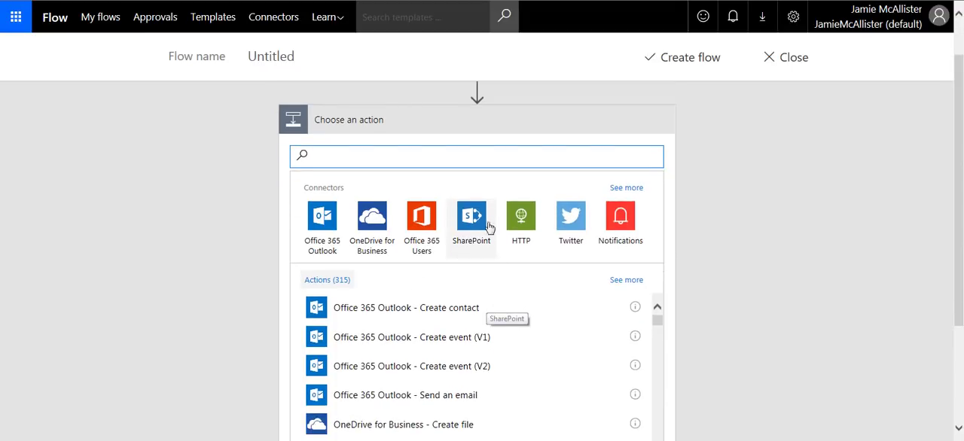
pyautogui.scroll(-1, 476, 221)
pyautogui.scroll(-1, 459, 154)
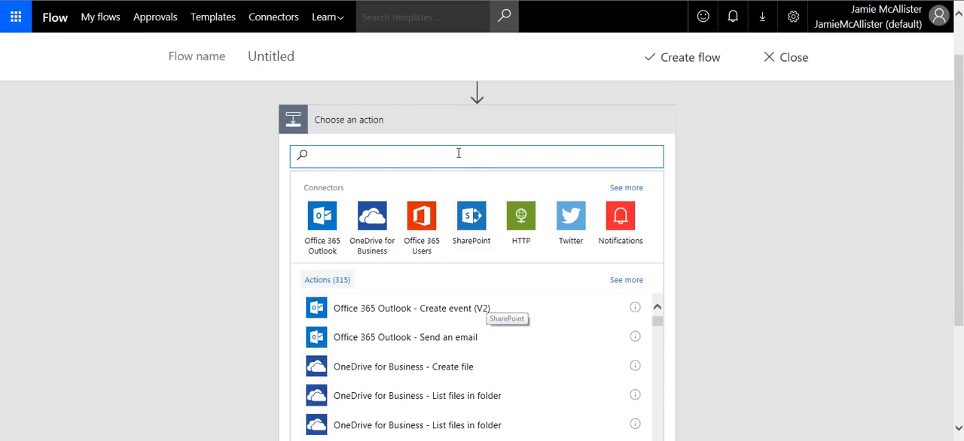
pyautogui.scroll(-1, 464, 155)
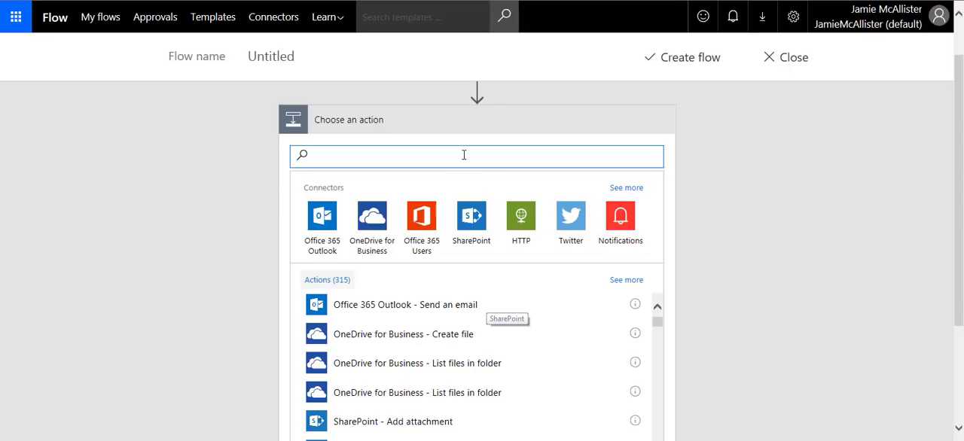
pyautogui.click(645, 247)
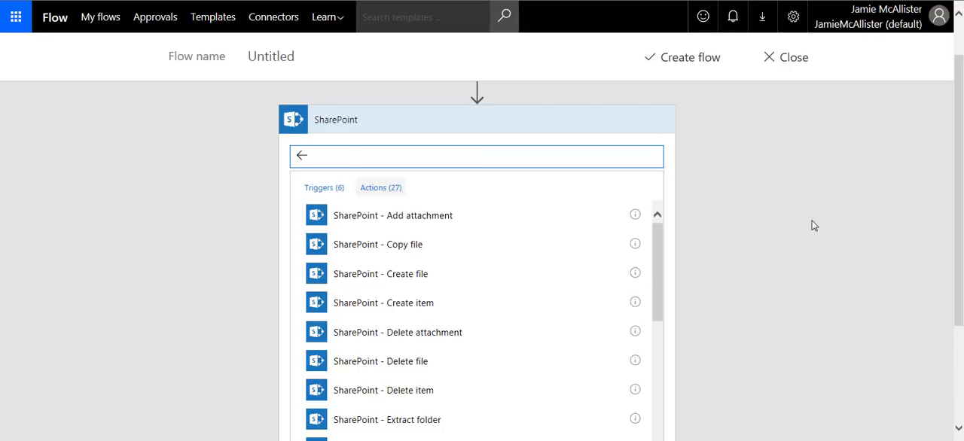
pyautogui.moveTo(660, 263); pyautogui.dragTo(671, 351)
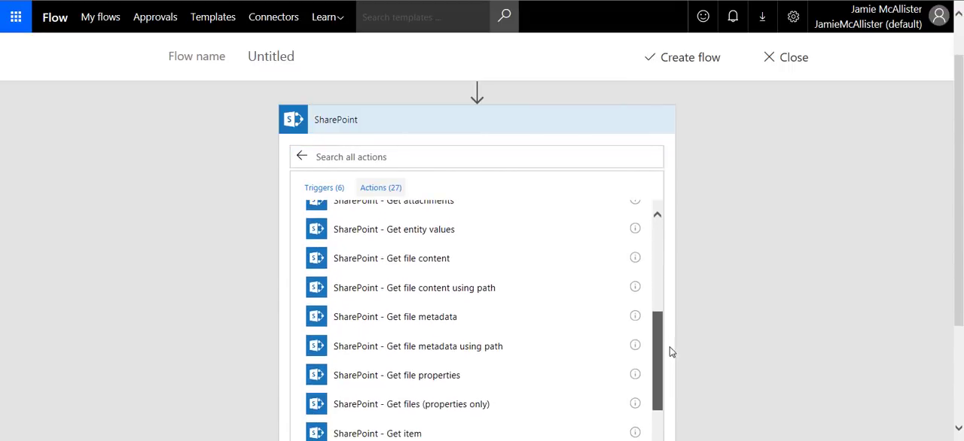
pyautogui.click(410, 321)
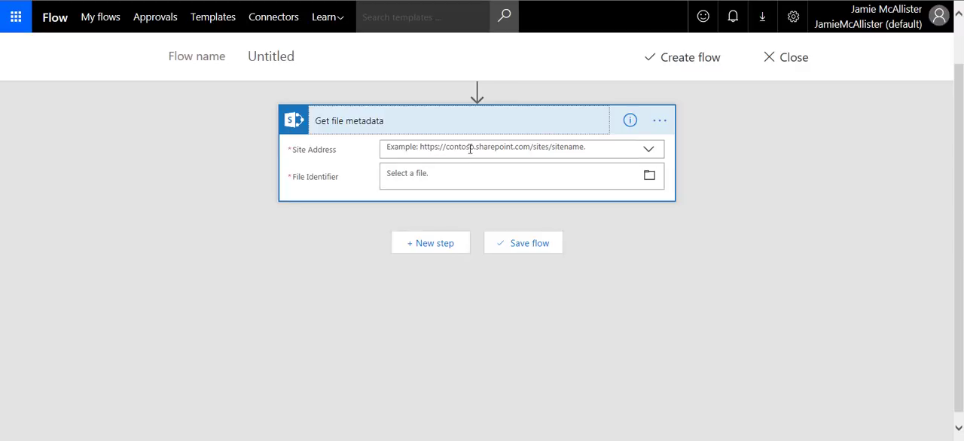
# - Set the Get file metadata site address to Dev Site and its File Identifier to the trigger's File identifier dynamic content
pyautogui.click(649, 150)
pyautogui.click(476, 170)
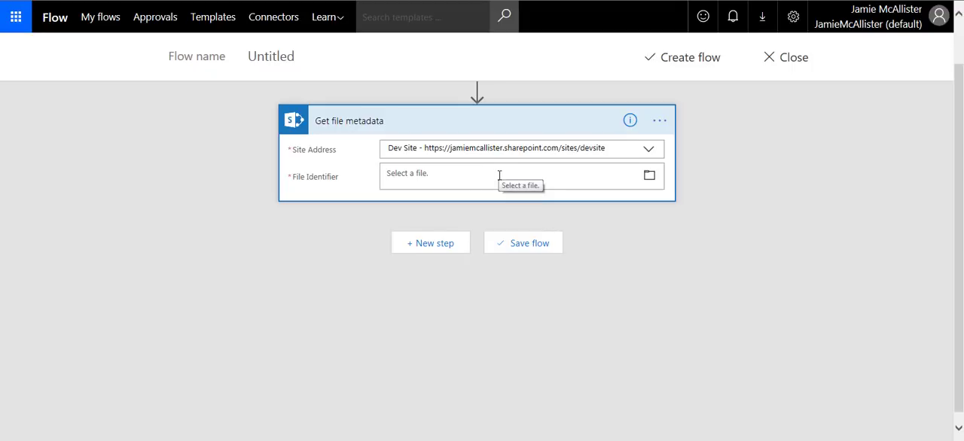
pyautogui.click(498, 175)
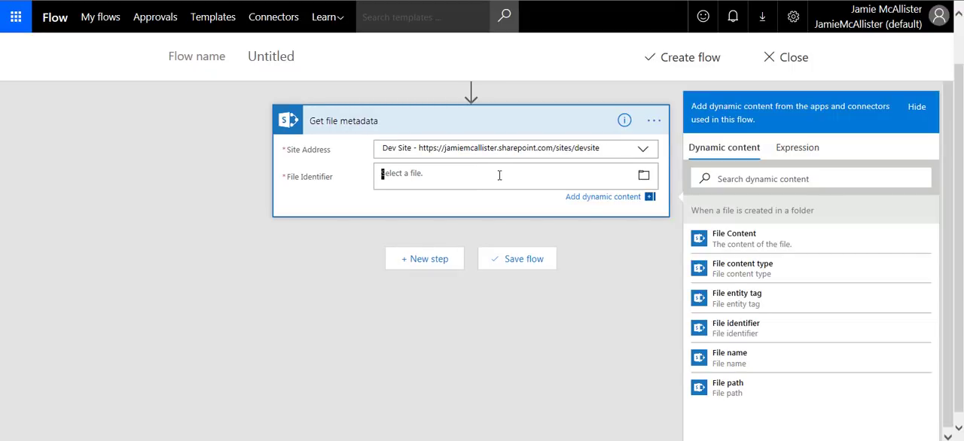
pyautogui.click(750, 333)
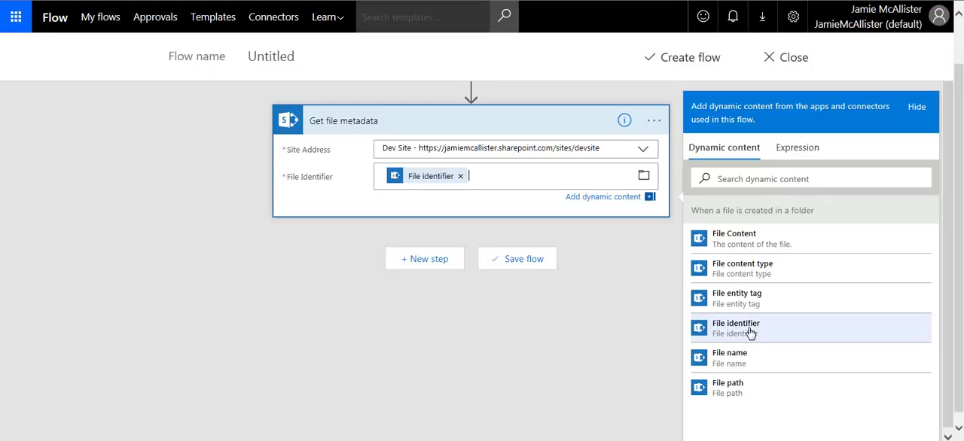
# - Add the SharePoint action "Get file properties" after Get file metadata
pyautogui.click(428, 260)
pyautogui.click(415, 297)
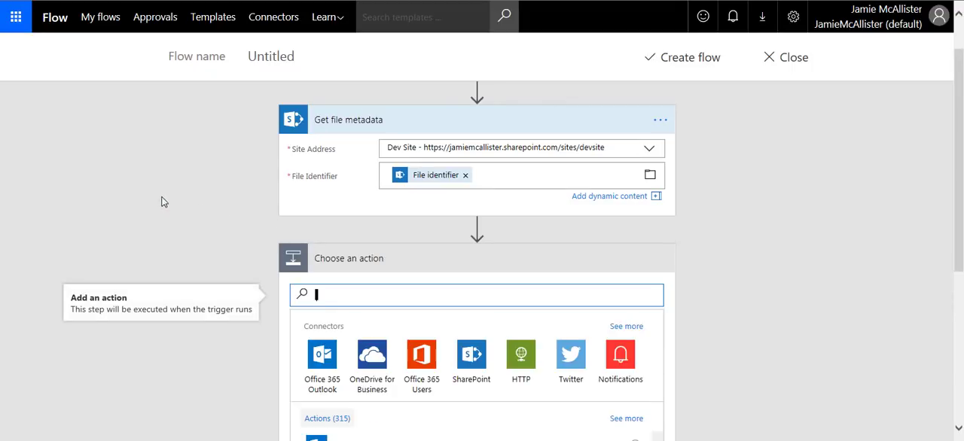
pyautogui.click(472, 332)
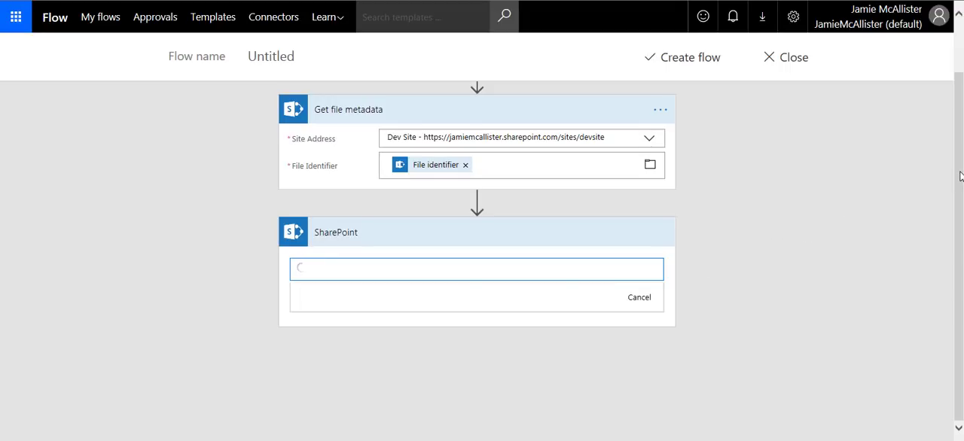
pyautogui.moveTo(657, 311); pyautogui.dragTo(669, 415)
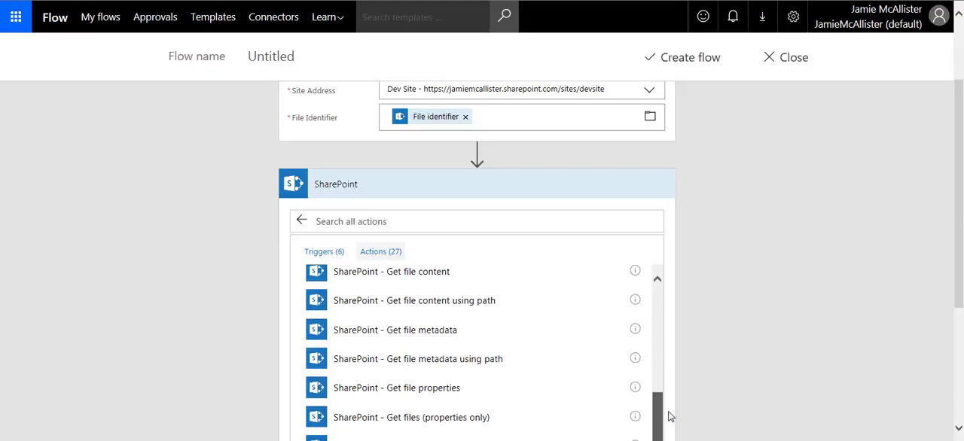
pyautogui.click(434, 390)
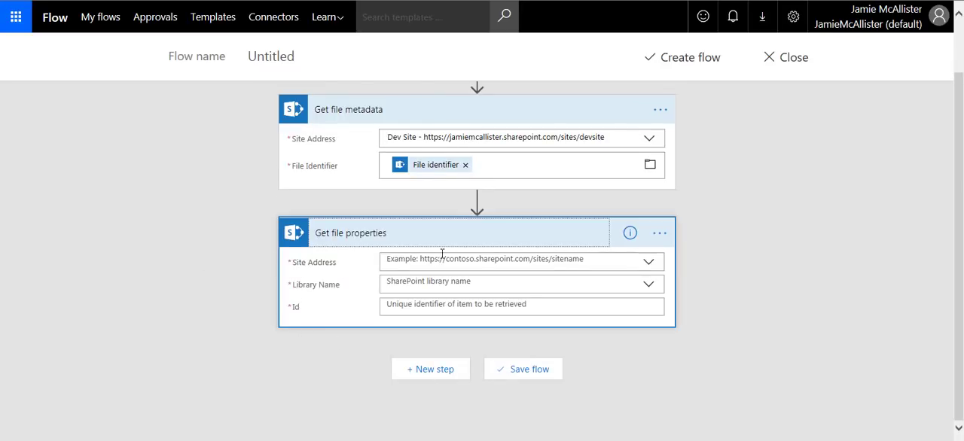
# - Set the Get file properties site address to Dev Site, its library to Documents, and its Id to the ItemId dynamic content
pyautogui.click(649, 264)
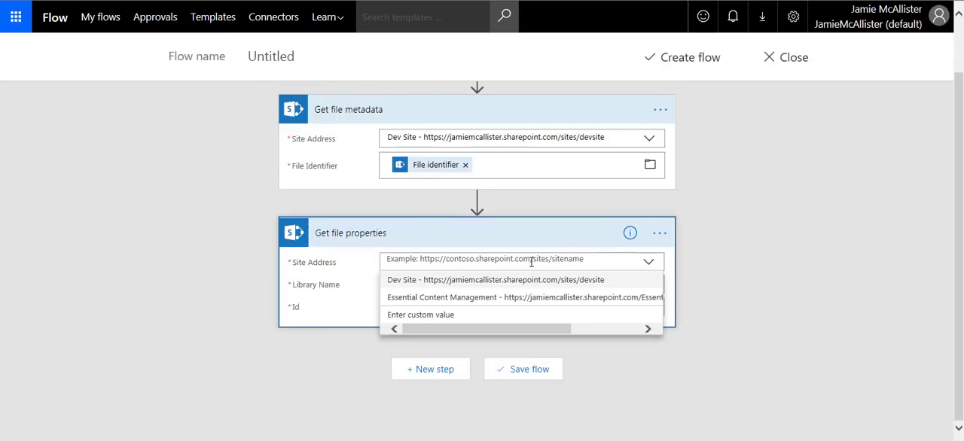
pyautogui.click(503, 283)
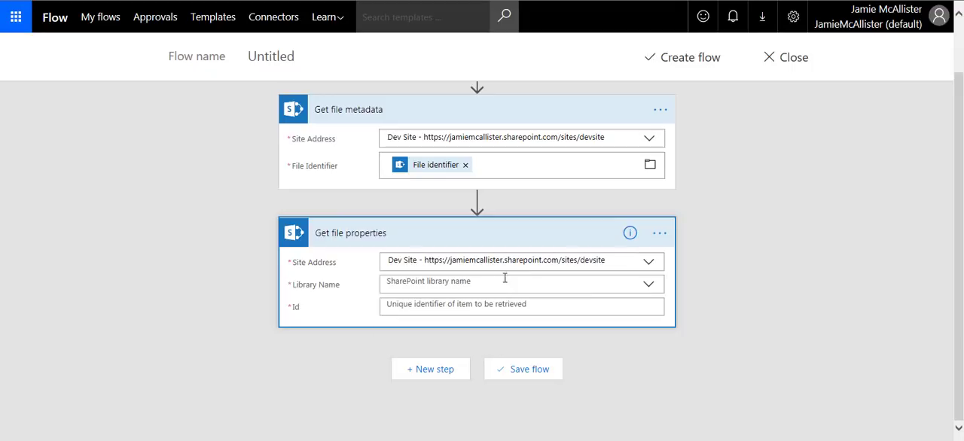
pyautogui.click(649, 286)
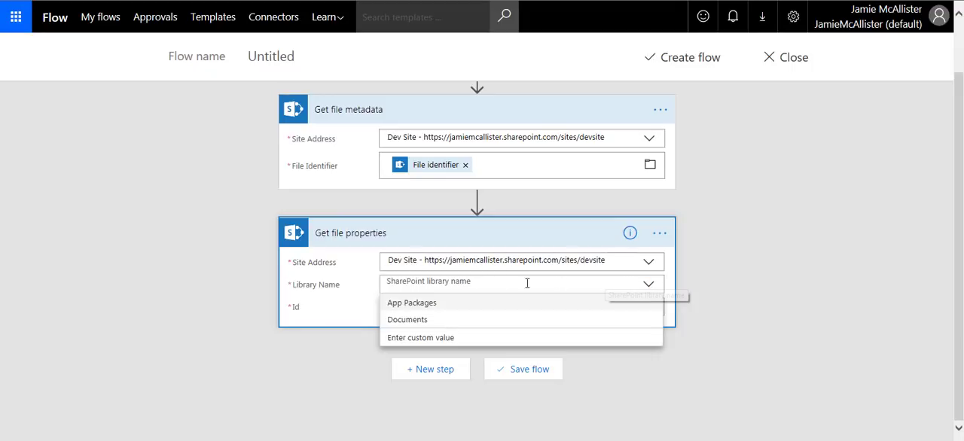
pyautogui.click(406, 320)
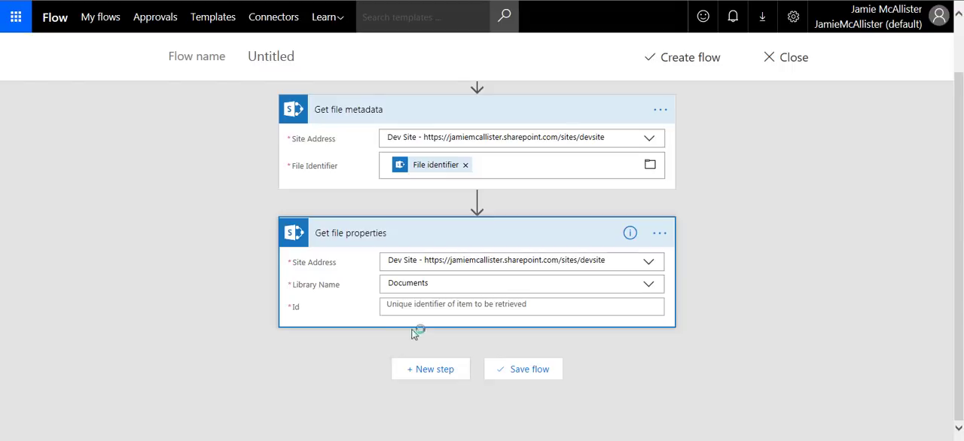
pyautogui.click(418, 308)
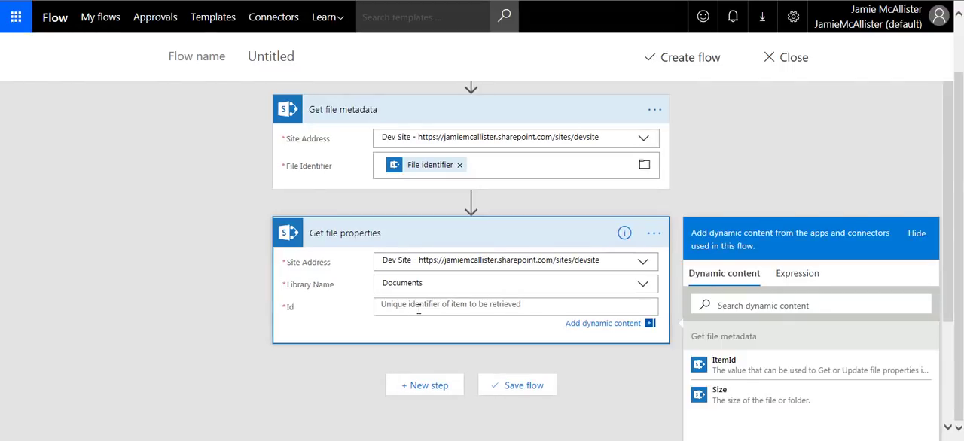
pyautogui.click(724, 364)
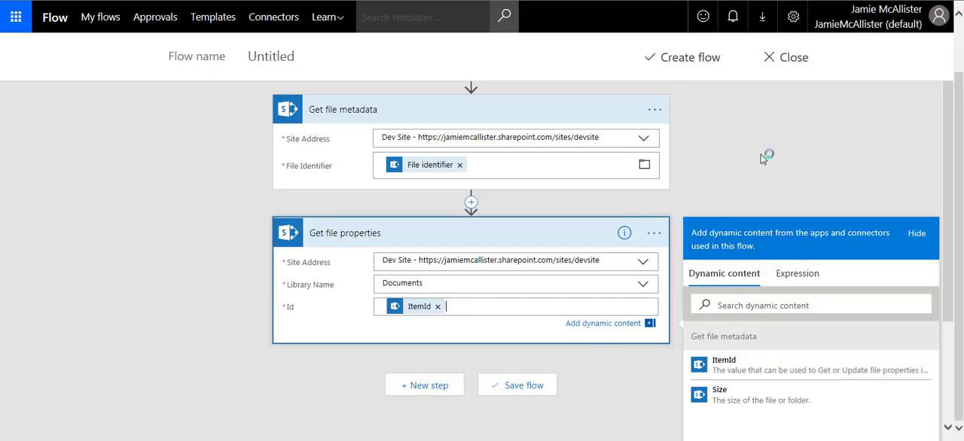
pyautogui.click(952, 121)
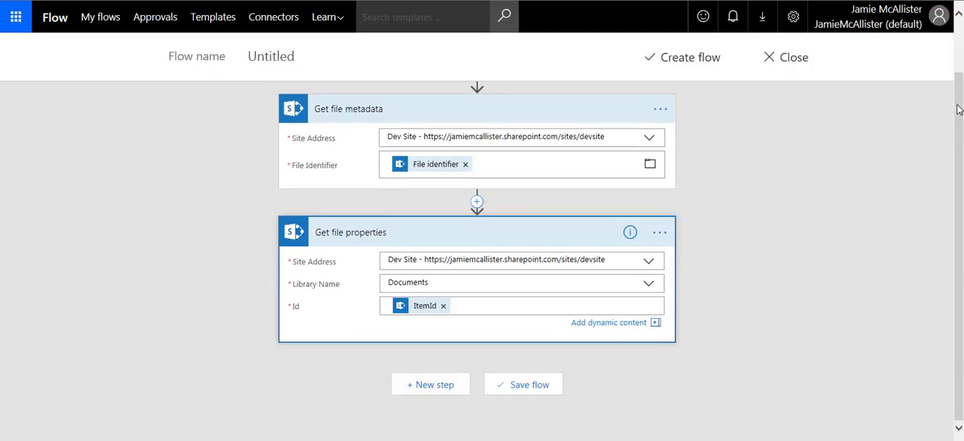
# - Add the Computer Vision API action "Optical Character Recognition (OCR) to Text" after Get file properties
pyautogui.click(434, 389)
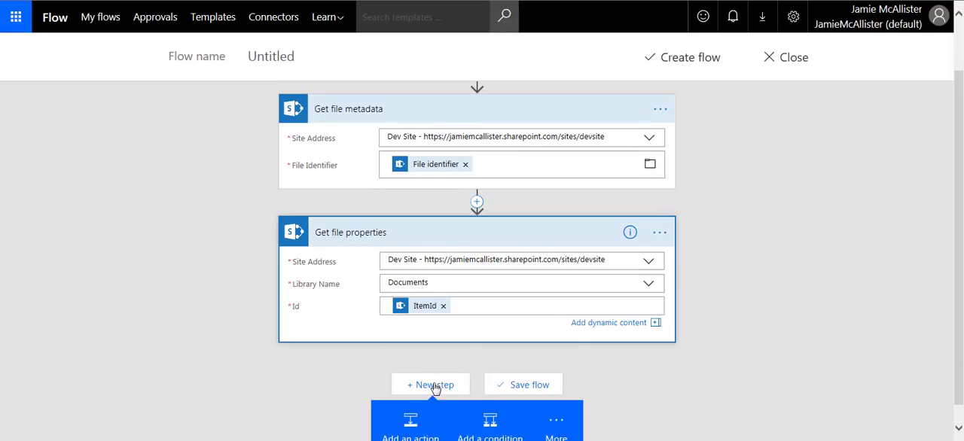
pyautogui.click(402, 433)
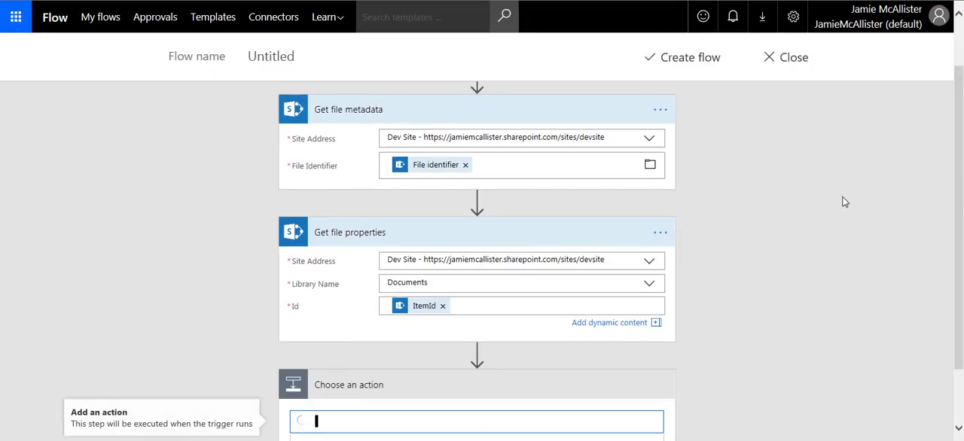
pyautogui.moveTo(960, 137); pyautogui.dragTo(904, 187)
pyautogui.scroll(-2, 851, 207)
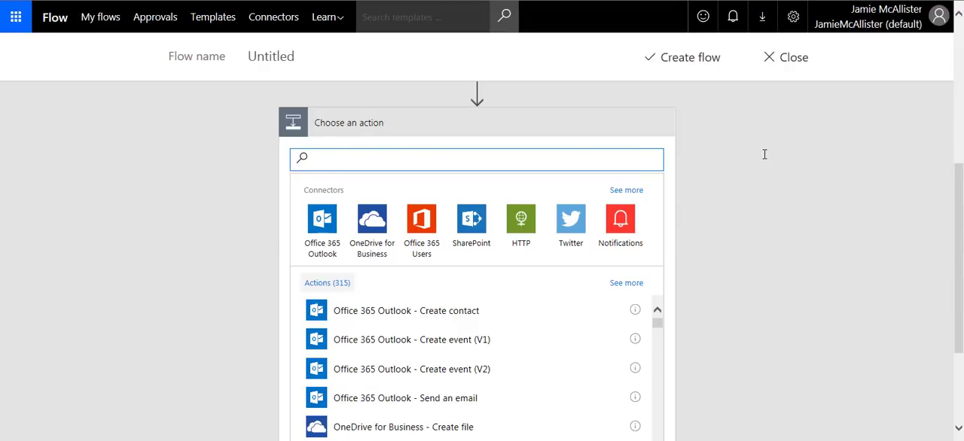
pyautogui.write('ocr')
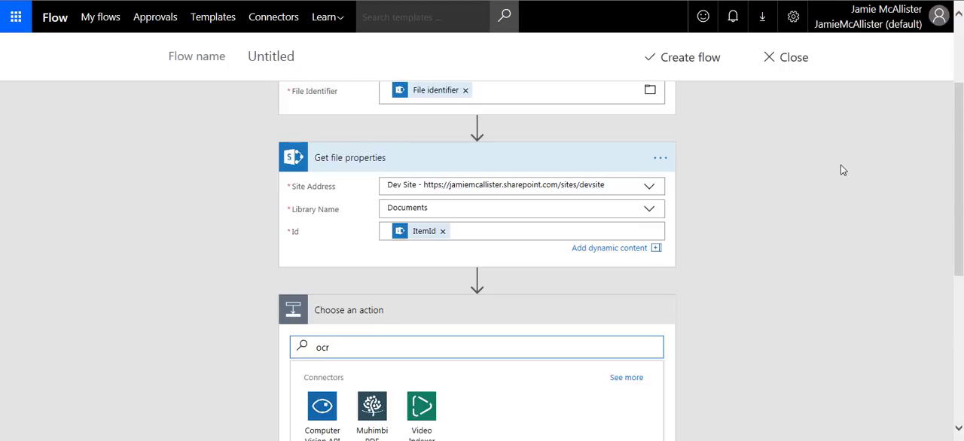
pyautogui.moveTo(961, 152); pyautogui.dragTo(963, 219)
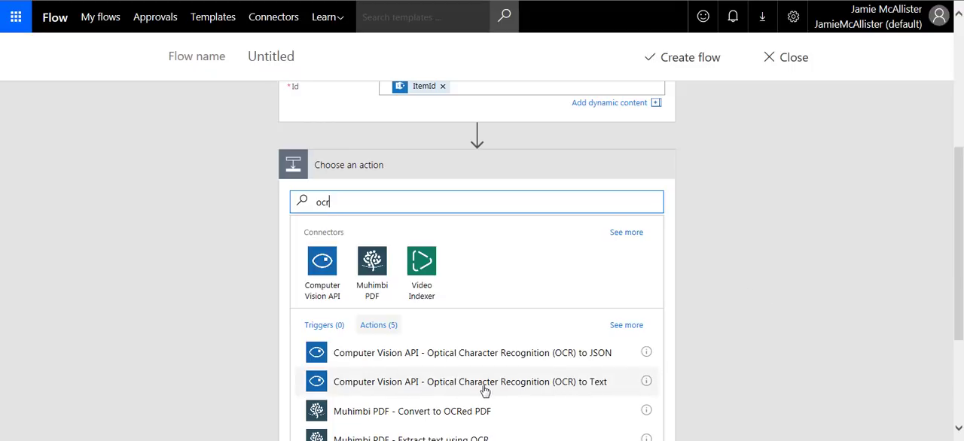
pyautogui.click(376, 383)
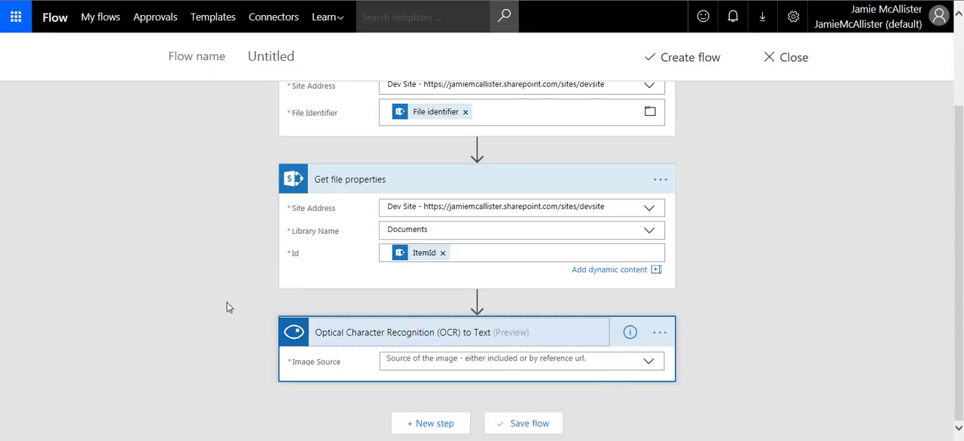
# - Set the OCR action's image source to Image Content and its Image Content to the ID dynamic content from Get file properties
pyautogui.click(424, 360)
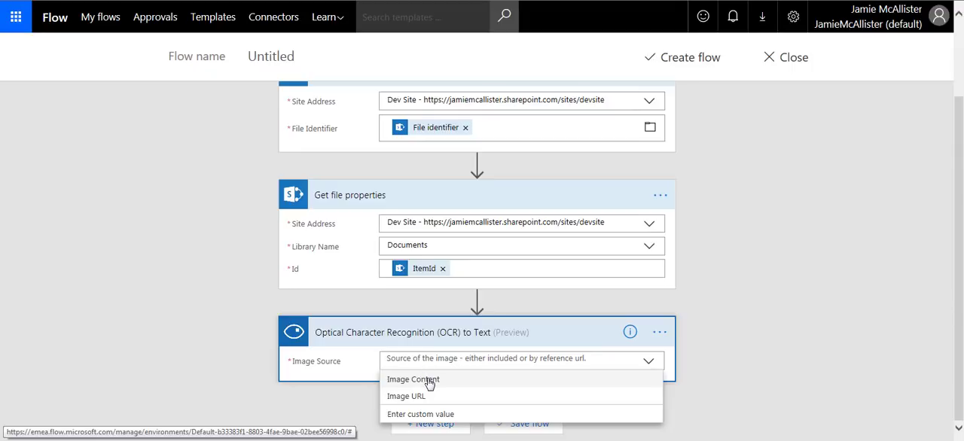
pyautogui.click(428, 384)
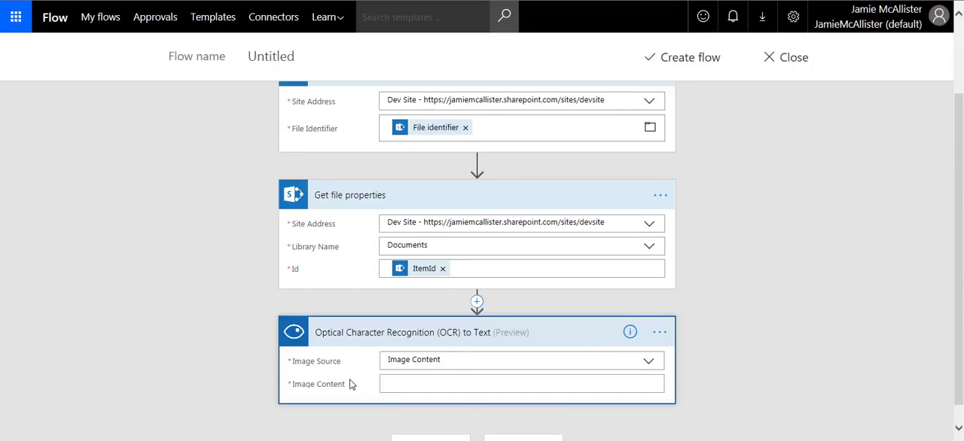
pyautogui.click(408, 394)
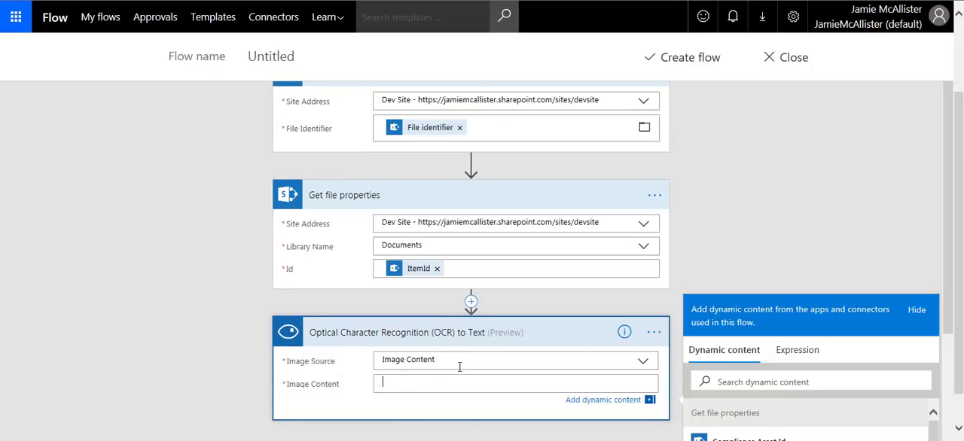
pyautogui.scroll(-3, 475, 366)
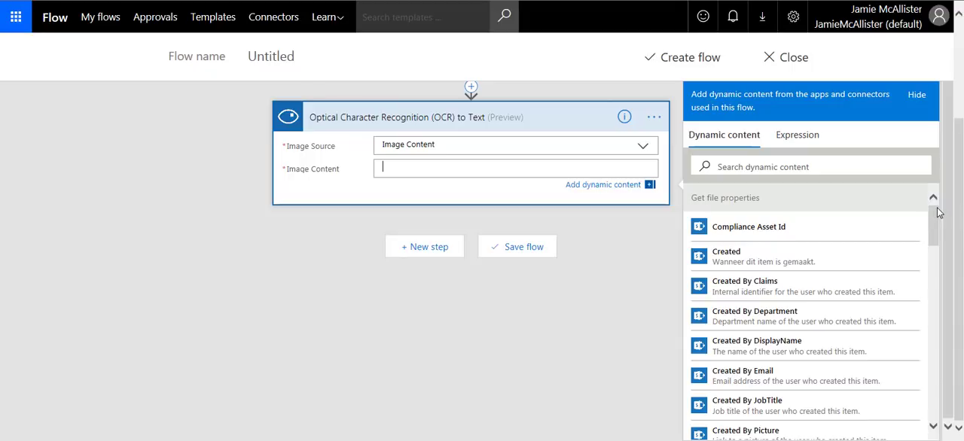
pyautogui.moveTo(934, 209); pyautogui.dragTo(938, 236)
pyautogui.scroll(-2, 776, 271)
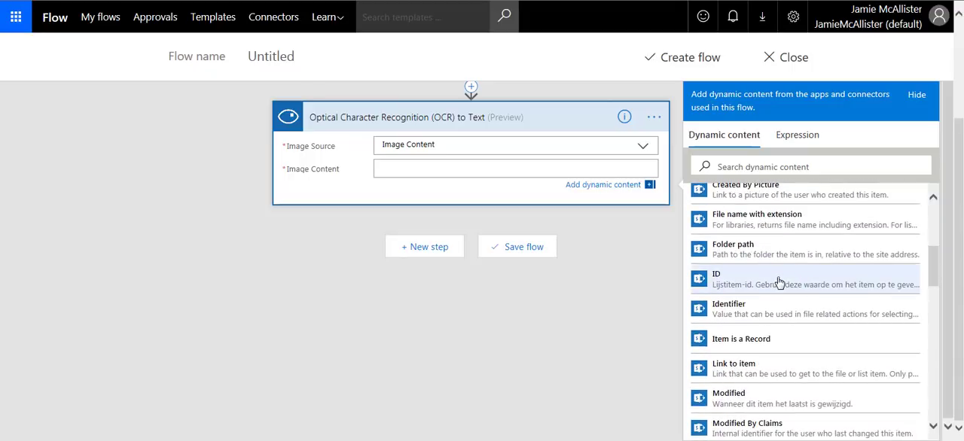
pyautogui.click(783, 280)
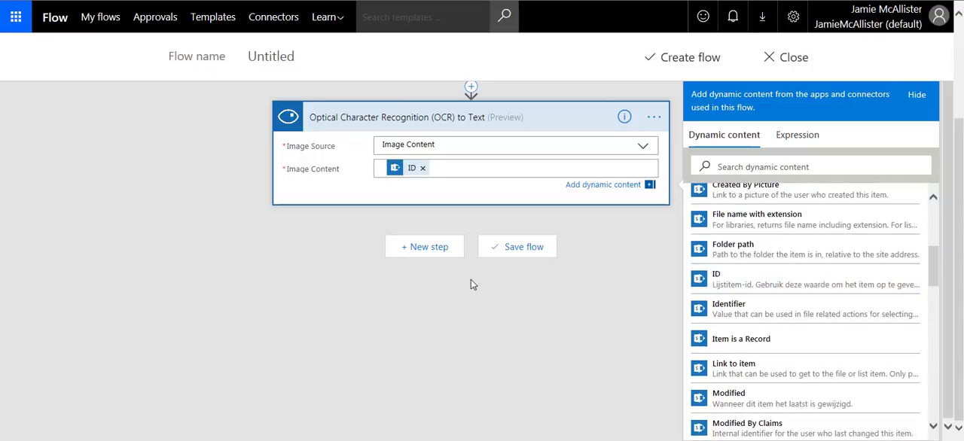
# - Add the Text Analytics action "Key Phrases" after the OCR to Text action
pyautogui.click(420, 247)
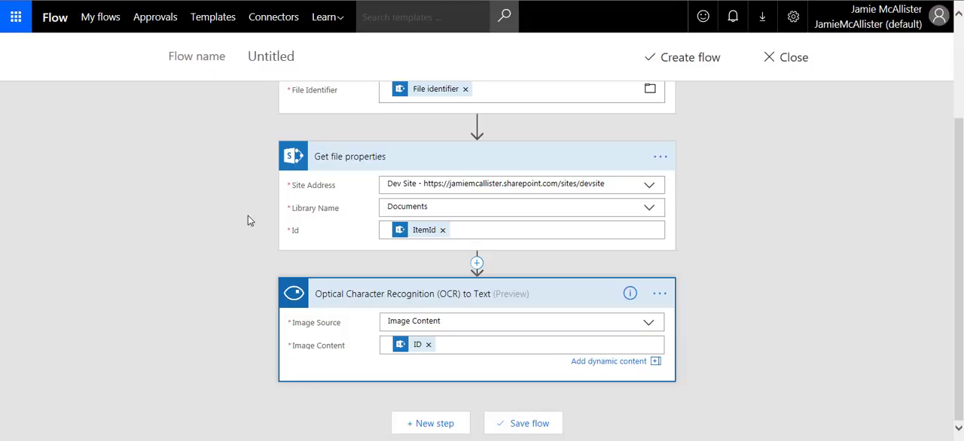
pyautogui.click(433, 425)
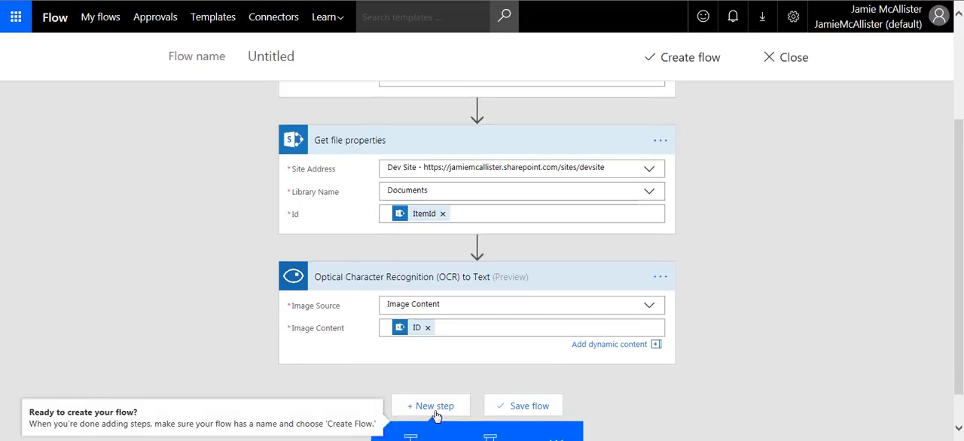
pyautogui.click(437, 416)
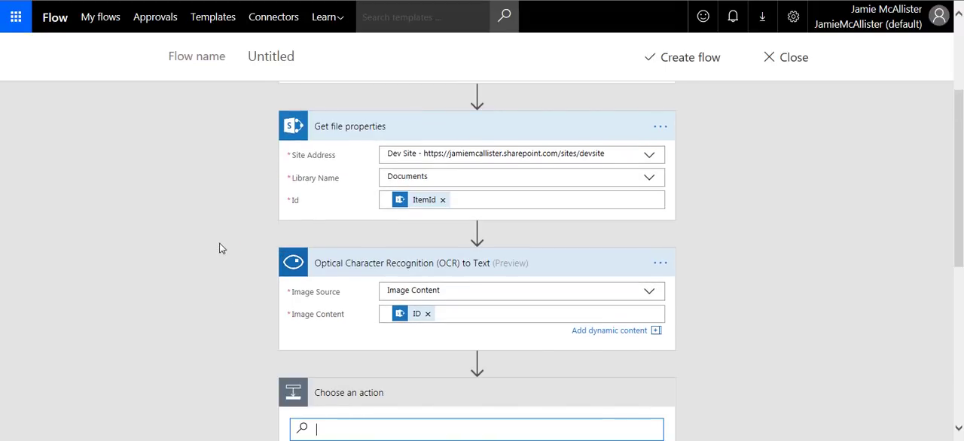
pyautogui.scroll(-1, 206, 243)
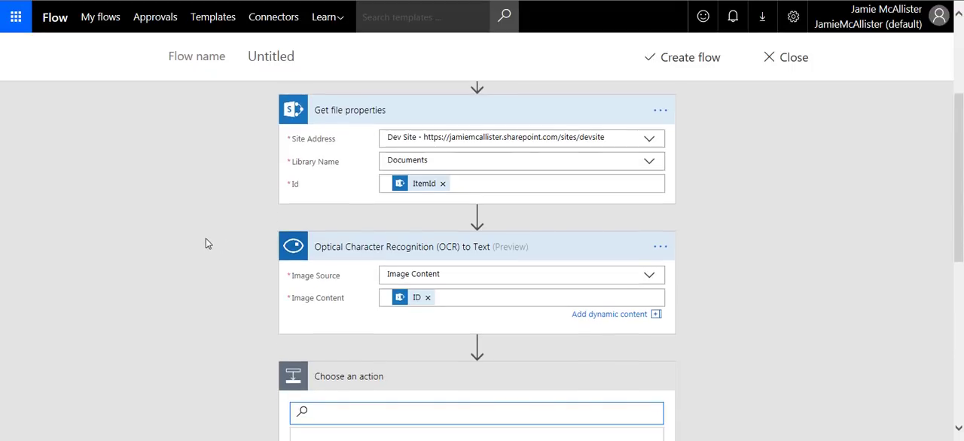
pyautogui.scroll(-2, 208, 242)
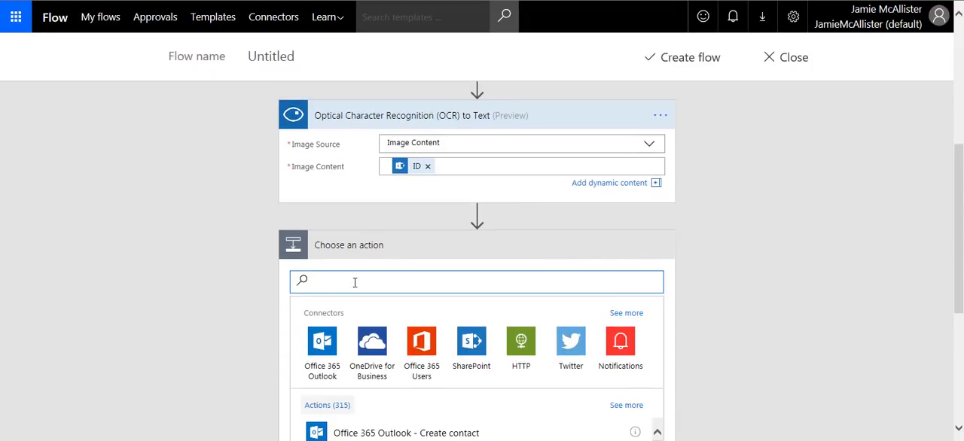
pyautogui.write('hr')
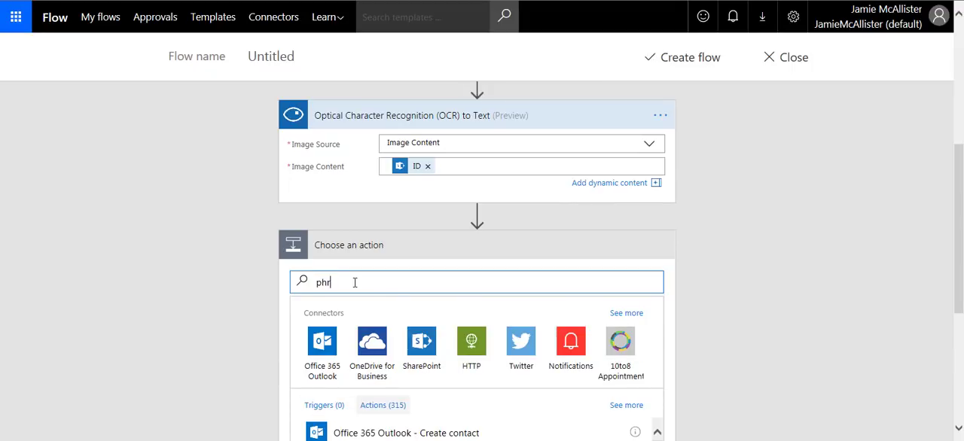
pyautogui.write('as')
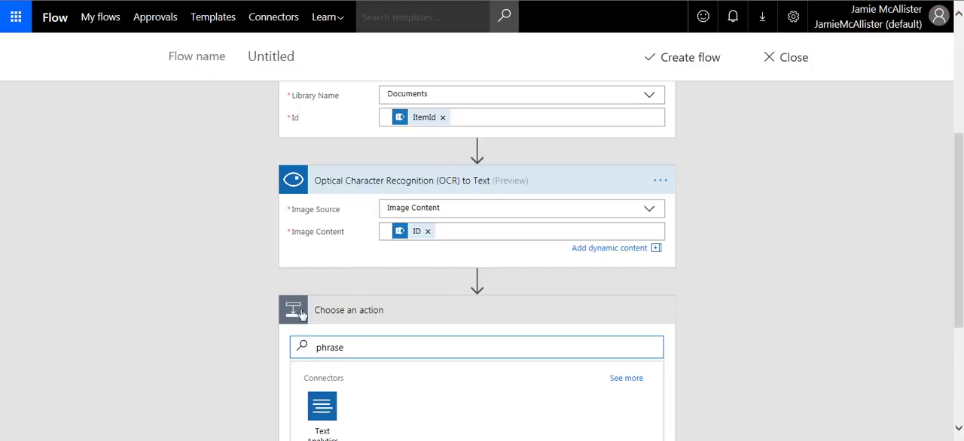
pyautogui.write('e')
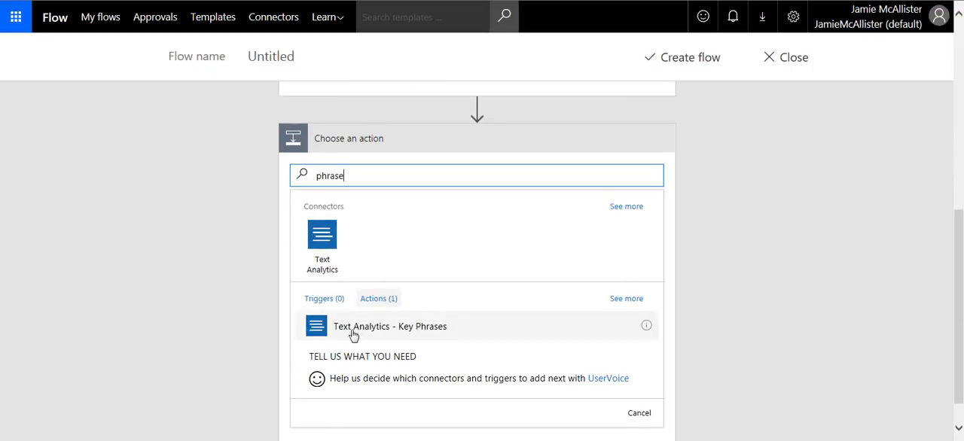
pyautogui.click(358, 333)
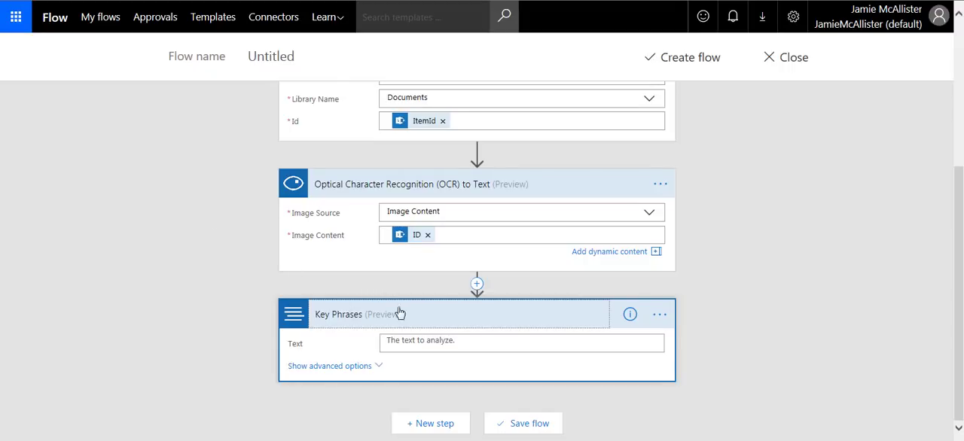
# - Set the Text to analyze in Key Phrases to the OCR action's Detected Text dynamic content
pyautogui.click(443, 344)
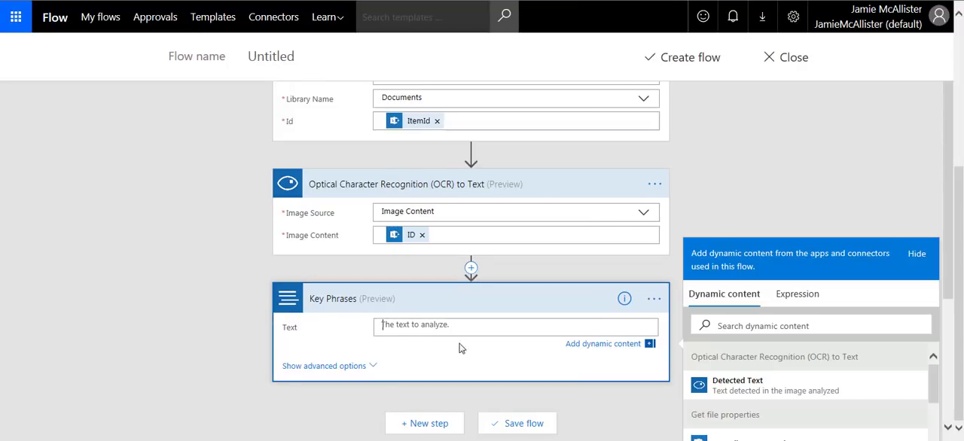
pyautogui.click(741, 386)
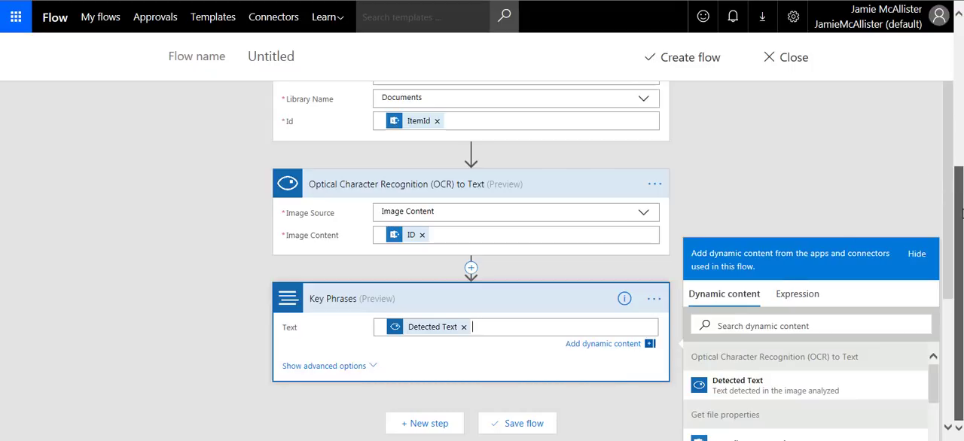
pyautogui.click(953, 236)
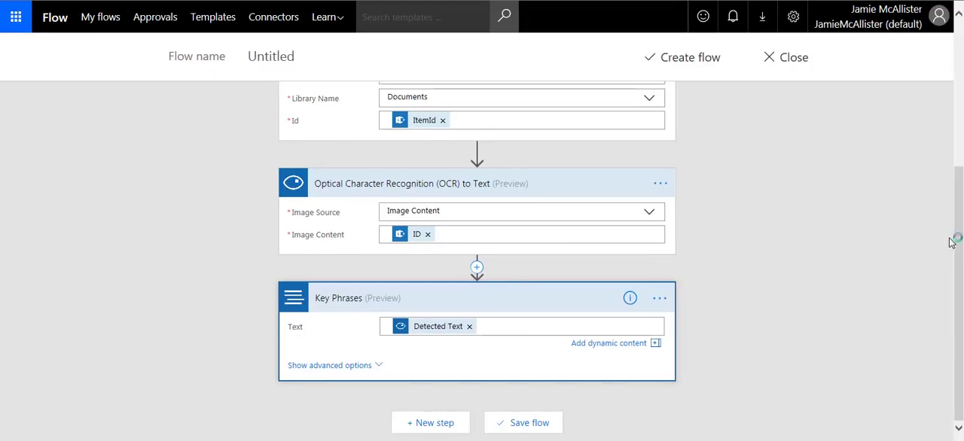
# - Add the Data Operations action "Join" after the Key Phrases action
pyautogui.click(430, 426)
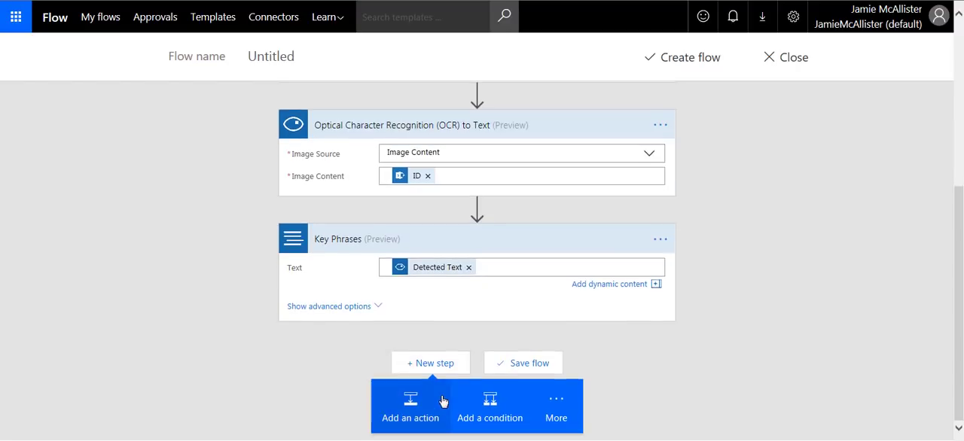
pyautogui.click(414, 407)
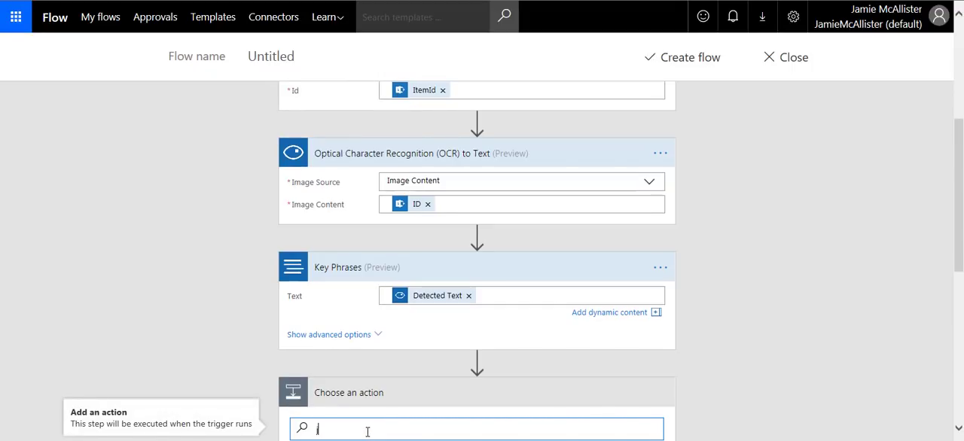
pyautogui.write('join')
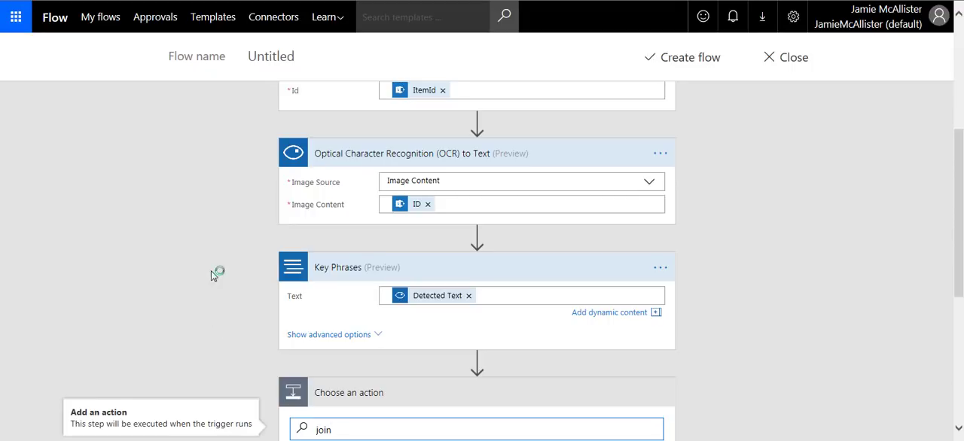
pyautogui.scroll(-1, 226, 271)
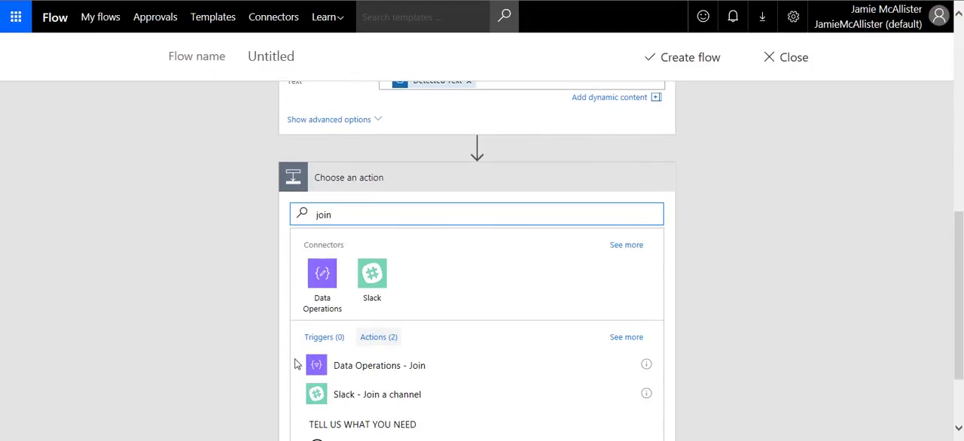
pyautogui.click(318, 366)
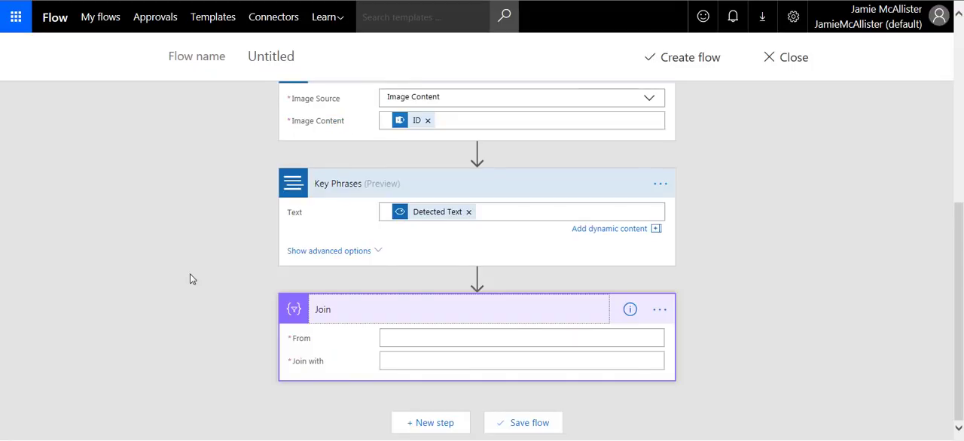
# - Set the Join action's From to the Key Phrases dynamic content and its Join with separator to a comma
pyautogui.click(398, 340)
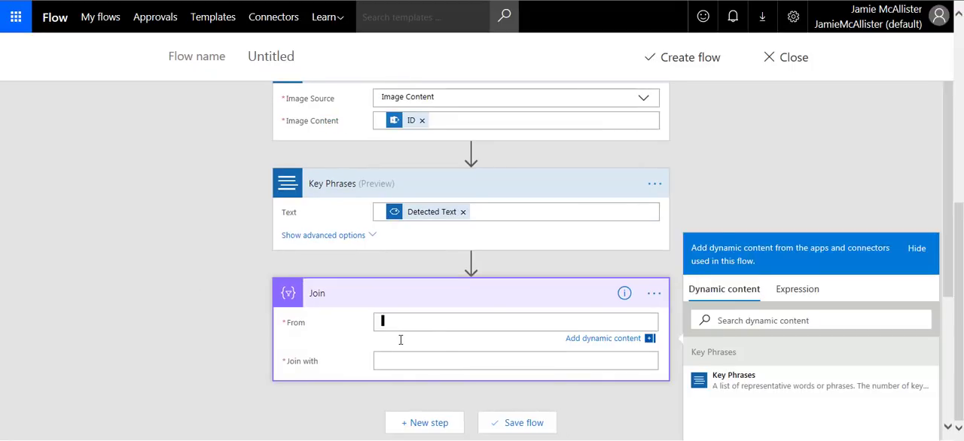
pyautogui.click(690, 379)
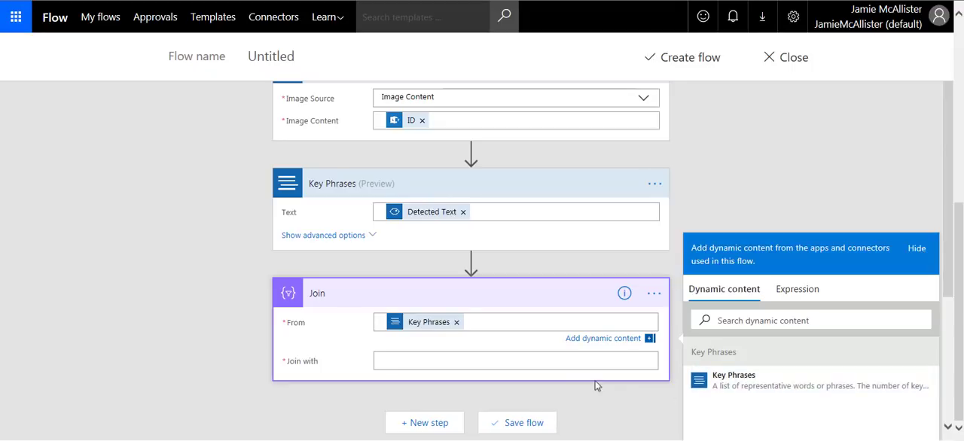
pyautogui.click(432, 359)
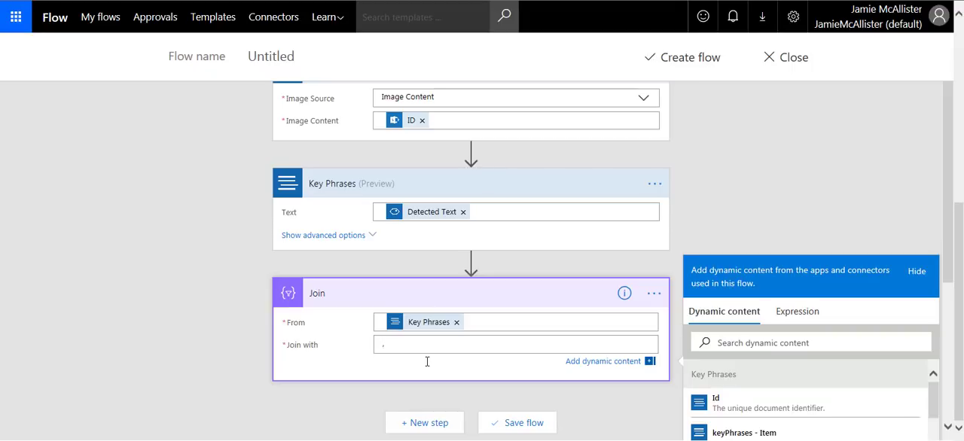
# - Add the SharePoint action "Update item" after the Join action
pyautogui.scroll(-3, 427, 362)
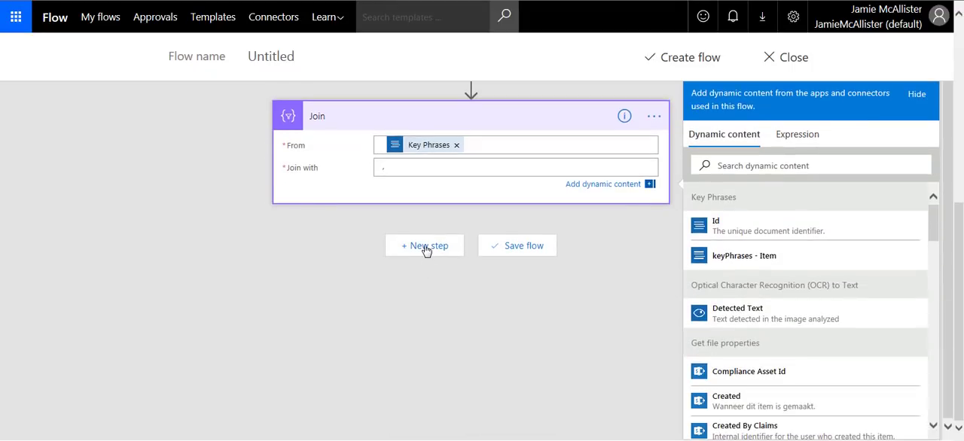
pyautogui.scroll(3, 426, 251)
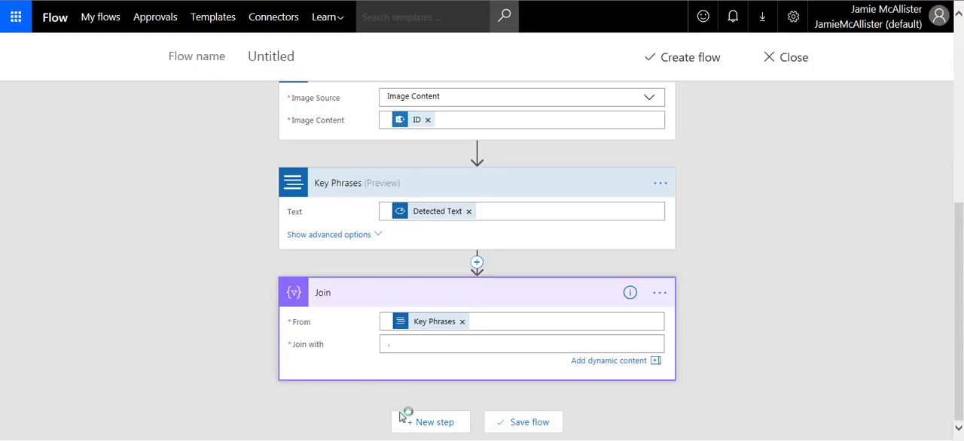
pyautogui.click(429, 425)
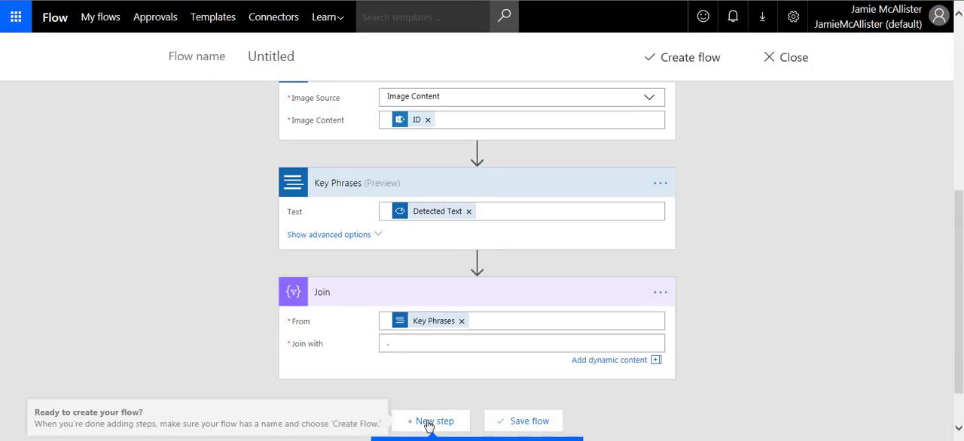
pyautogui.click(418, 408)
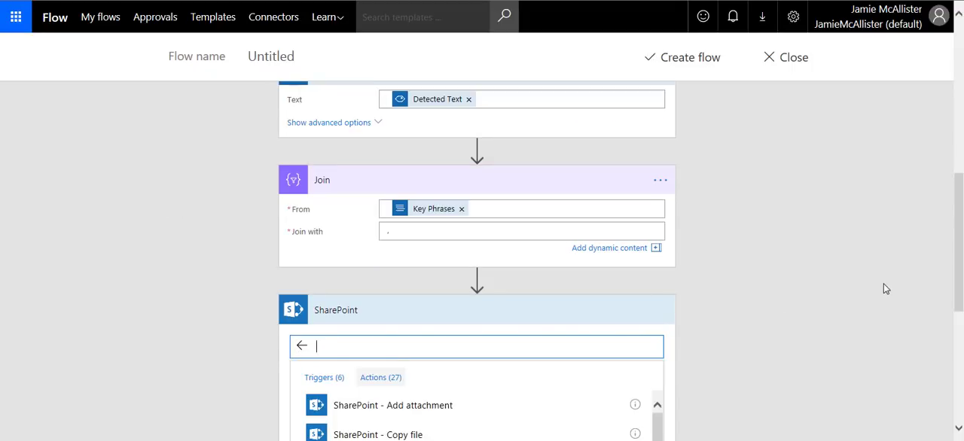
pyautogui.moveTo(960, 230); pyautogui.dragTo(962, 325)
pyautogui.moveTo(668, 204); pyautogui.dragTo(676, 373)
pyautogui.click(398, 356)
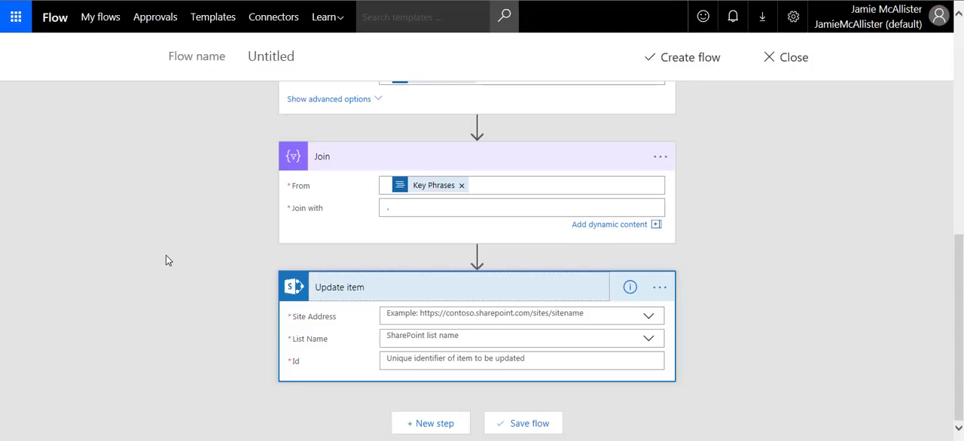
# - Set the Update item action's Site Address to Dev Site and enter Documents as a custom List Name
pyautogui.click(429, 314)
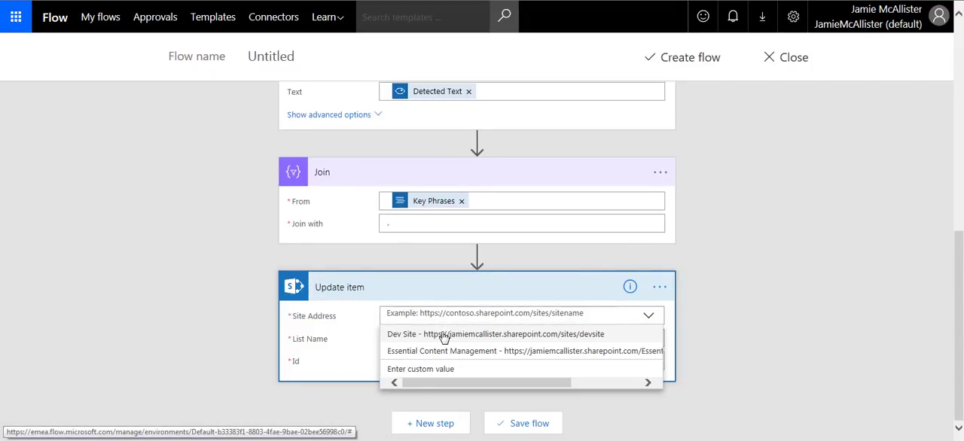
pyautogui.click(444, 332)
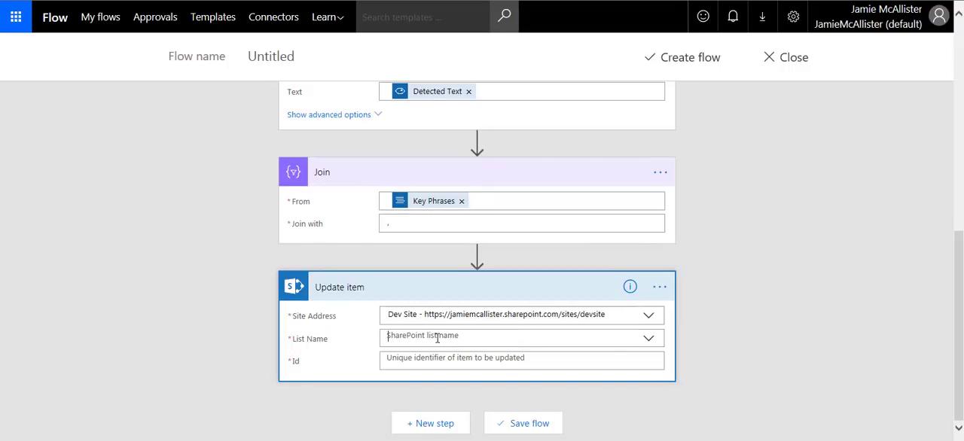
pyautogui.click(437, 338)
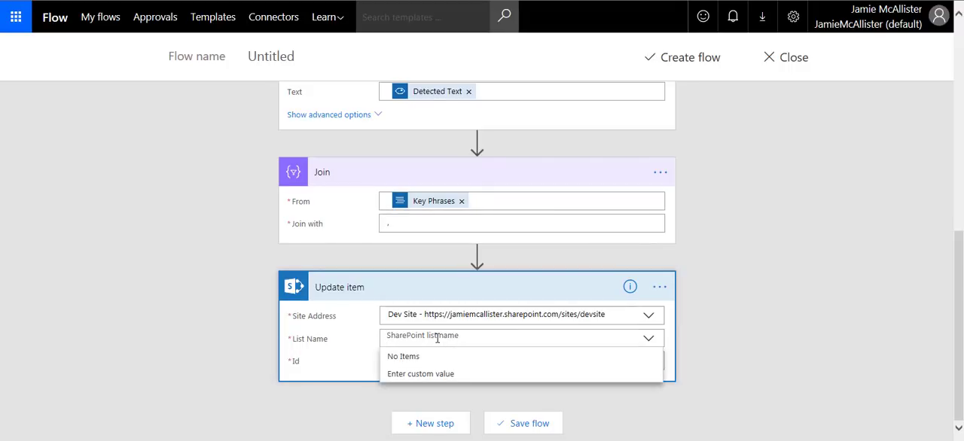
pyautogui.click(423, 375)
pyautogui.click(423, 337)
pyautogui.write('Documents')
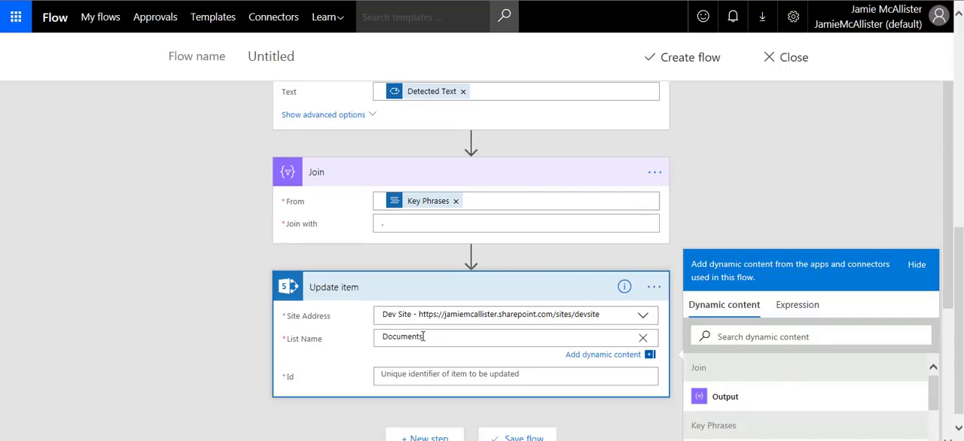
pyautogui.scroll(-3, 213, 335)
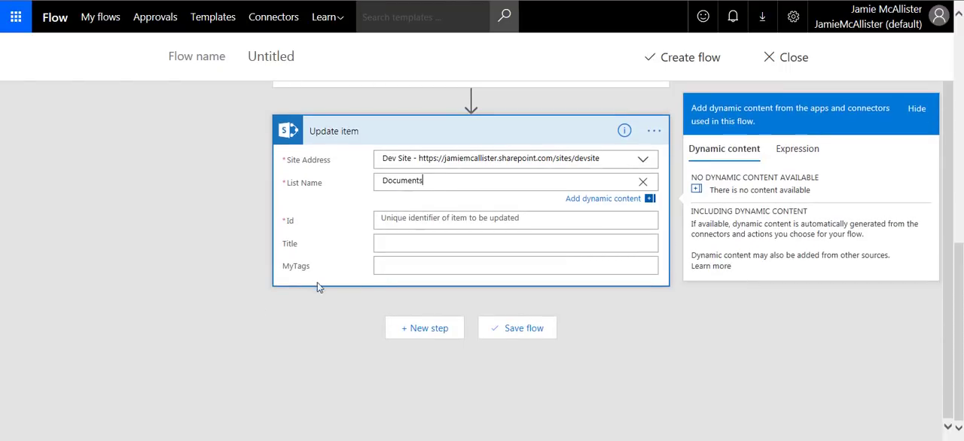
# - Fill in Update item with the Join Output as MyTags, "Processed" as Title, and the ID from Get file properties as Id
pyautogui.click(391, 265)
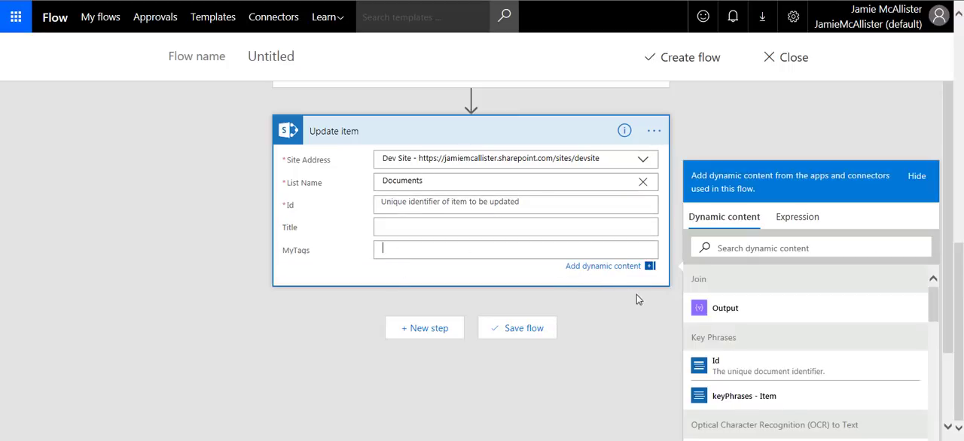
pyautogui.click(725, 311)
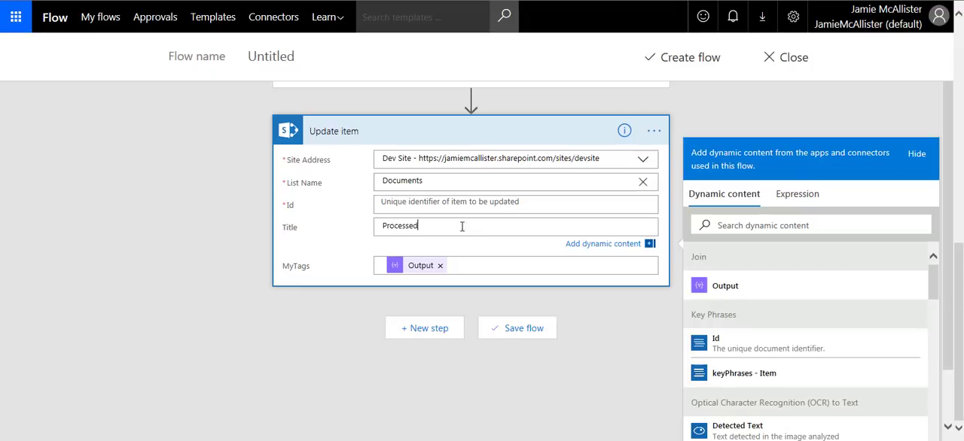
pyautogui.click(452, 205)
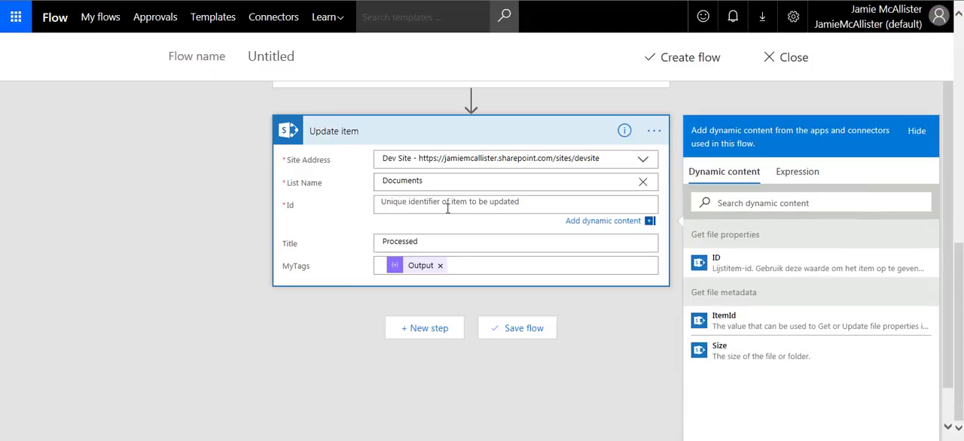
pyautogui.click(742, 268)
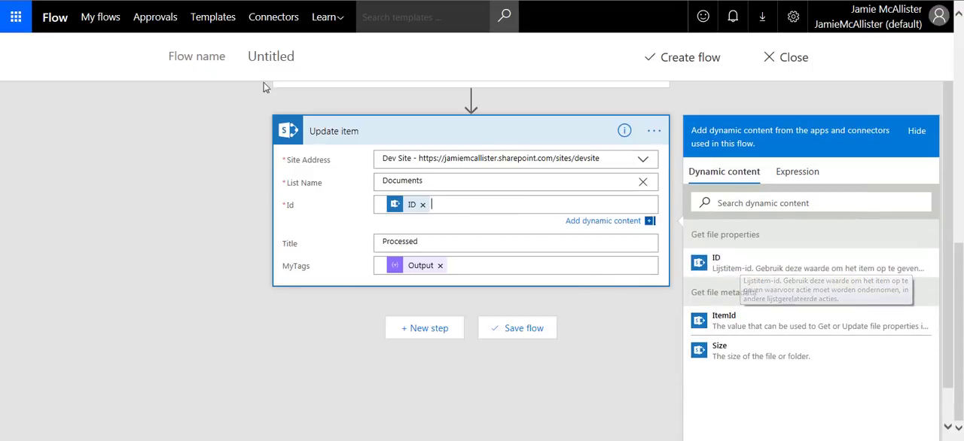
# - Name the flow KeyPhrasesDemo, save it and finish its creation
pyautogui.click(267, 58)
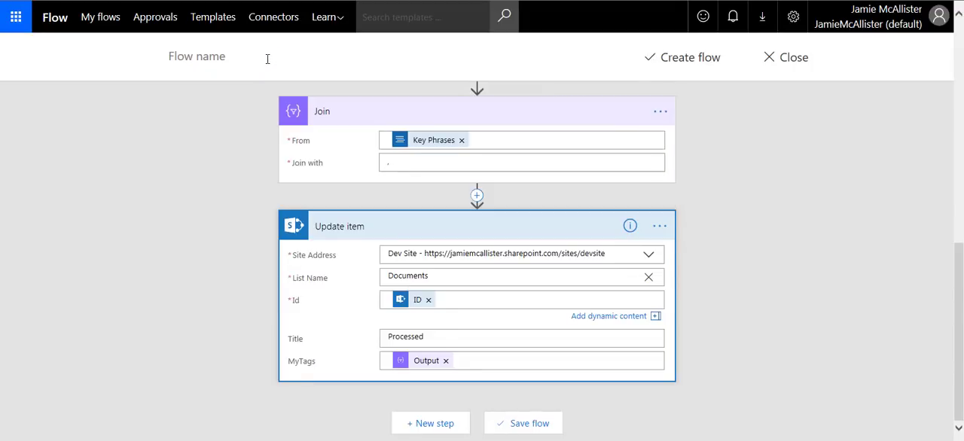
pyautogui.write('Ke')
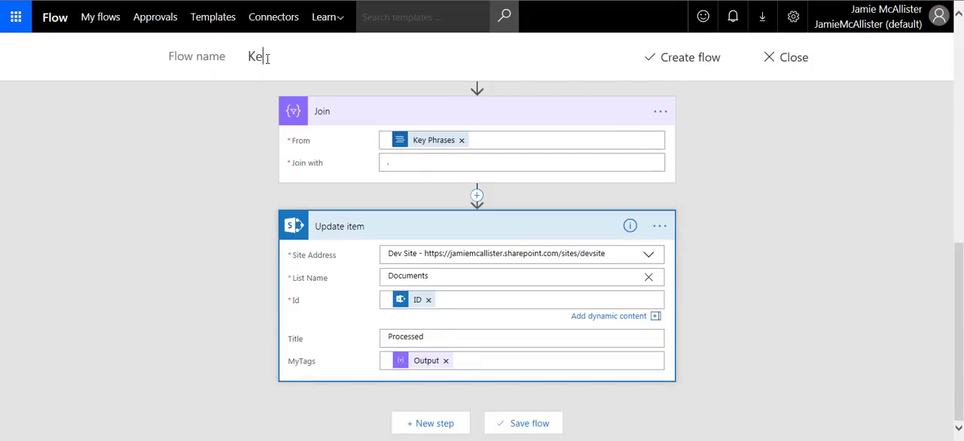
pyautogui.write('yPhrasesDem')
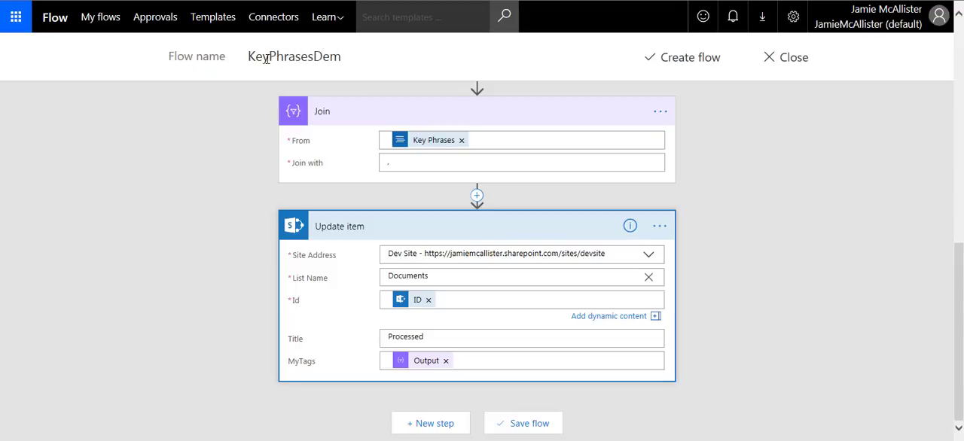
pyautogui.write('o')
pyautogui.click(539, 424)
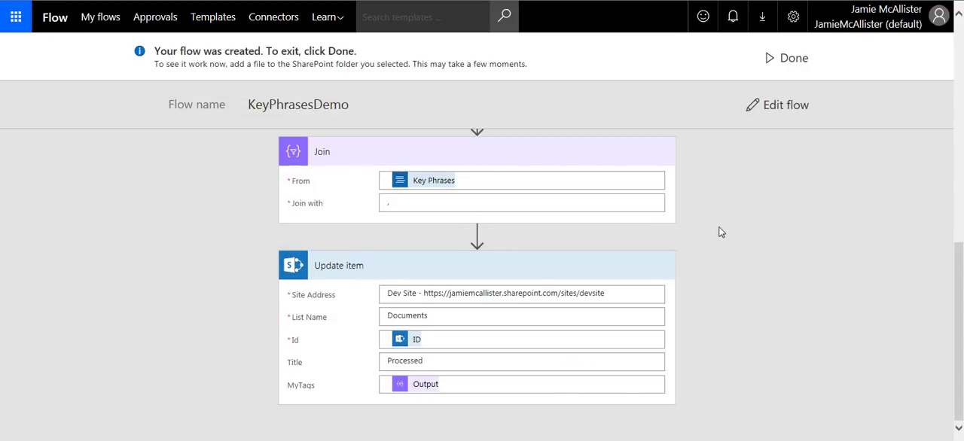
pyautogui.click(784, 58)
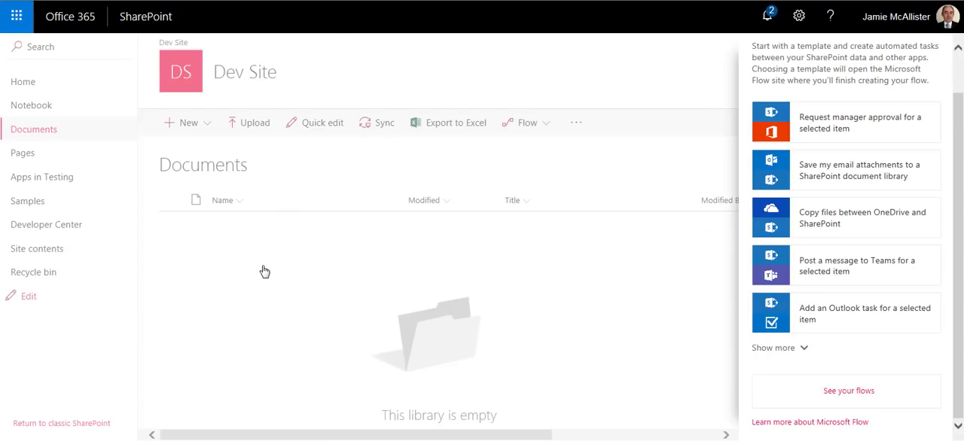
# - Preview Microsoft.PNG from the OCRSamples pictures folder in Windows Explorer, close the preview and upload the file to Dev Site's Documents library
pyautogui.click(150, 440)
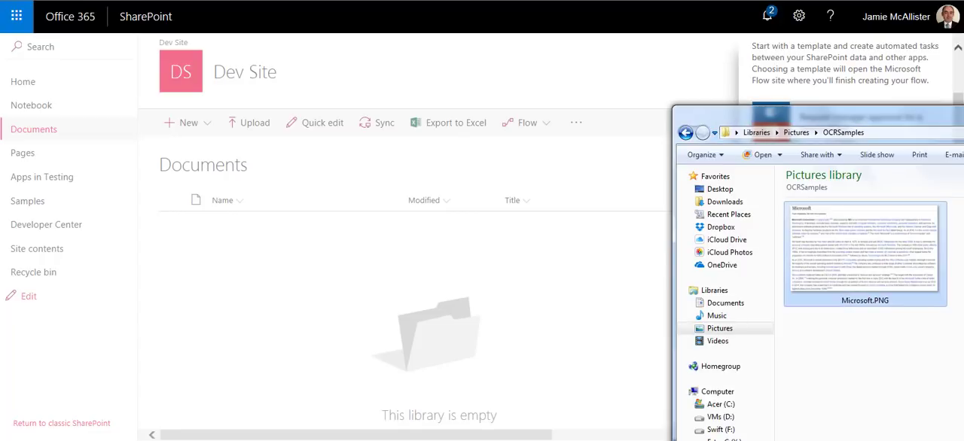
pyautogui.doubleClick(823, 247)
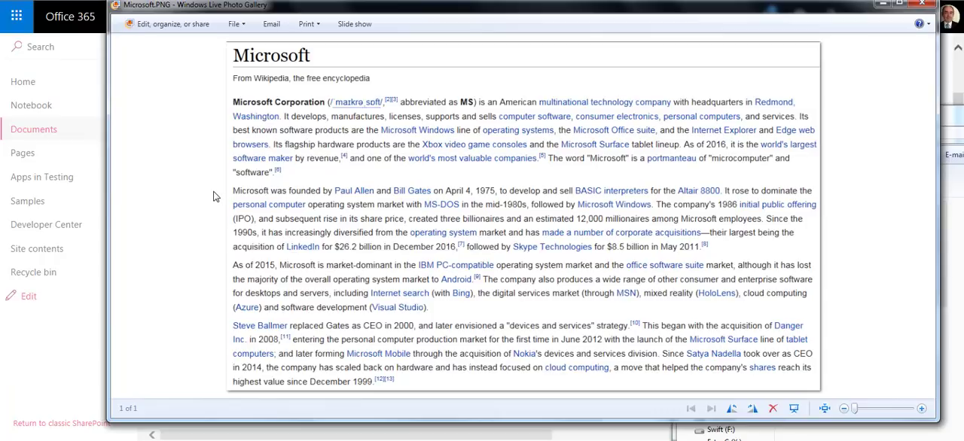
pyautogui.click(922, 5)
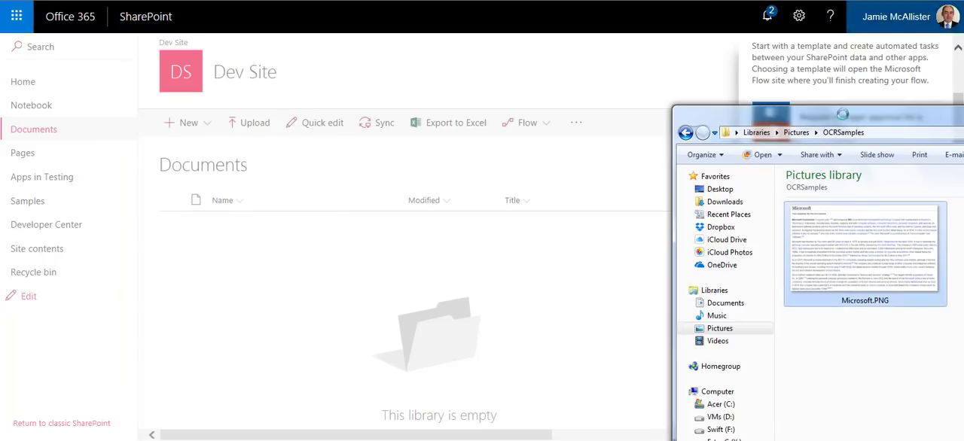
pyautogui.moveTo(864, 235); pyautogui.dragTo(403, 307)
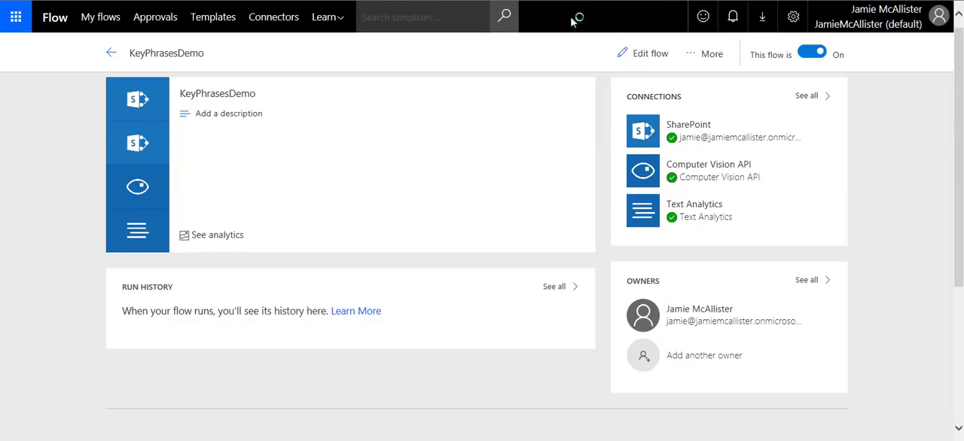
# - Refresh KeyPhrasesDemo's run history in Microsoft Flow, open the latest run, and examine its failure summary and the status of each action
pyautogui.press('F5')
pyautogui.press('F5')
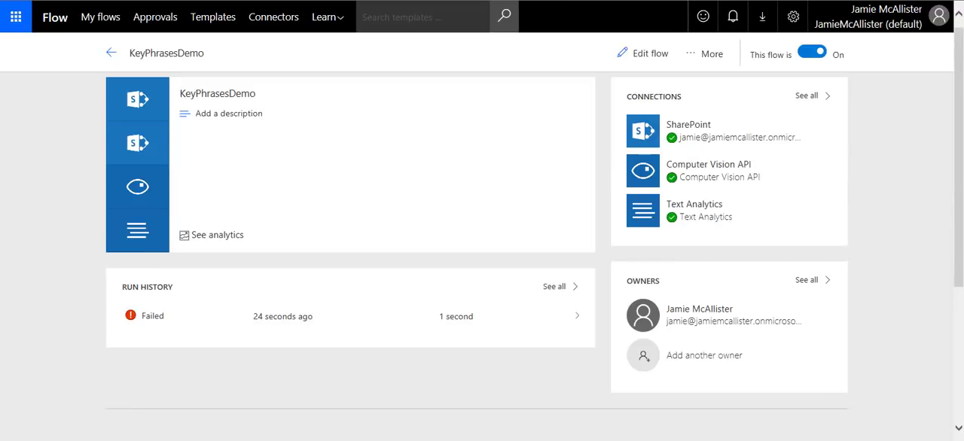
pyautogui.click(293, 318)
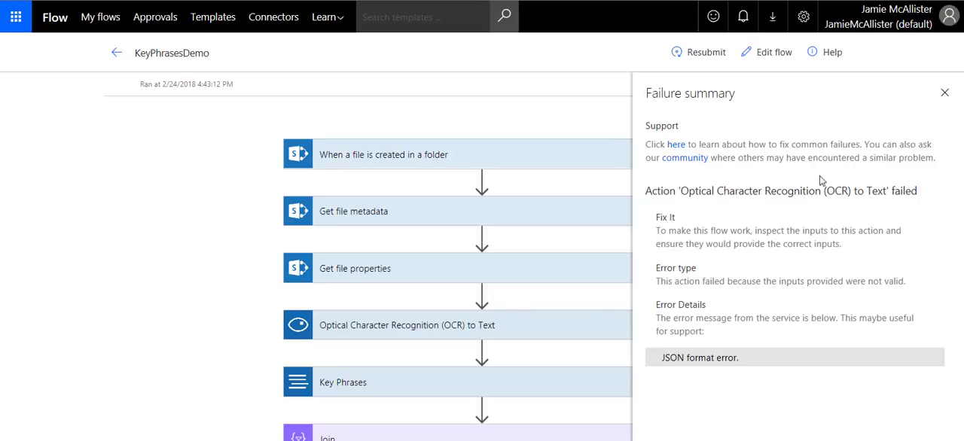
pyautogui.click(944, 98)
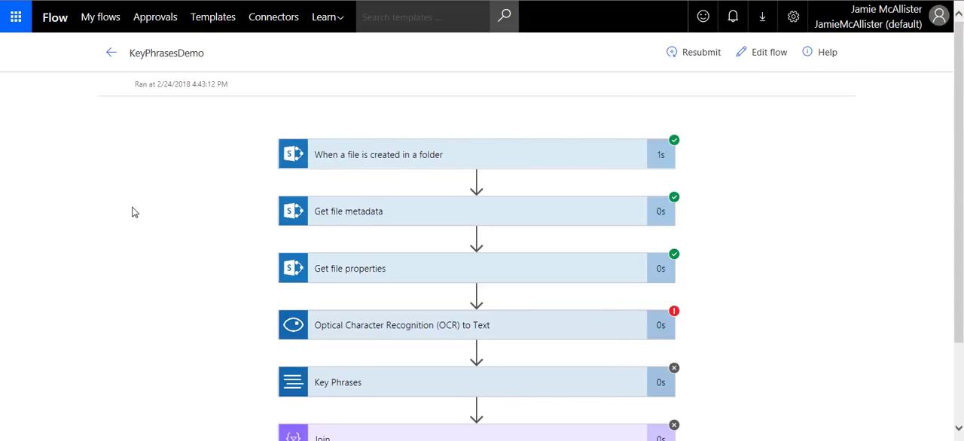
pyautogui.scroll(-3, 160, 202)
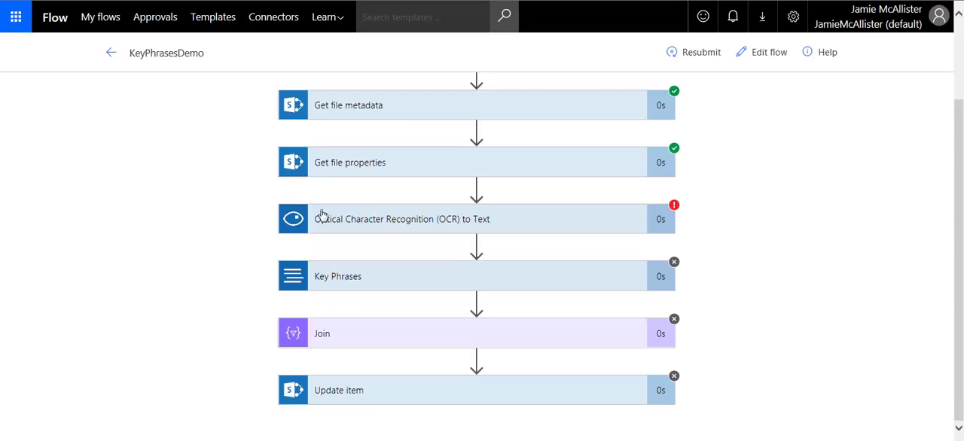
# - Examine the inputs, status code, headers and error body of the failed Optical Character Recognition (OCR) to Text action
pyautogui.click(494, 223)
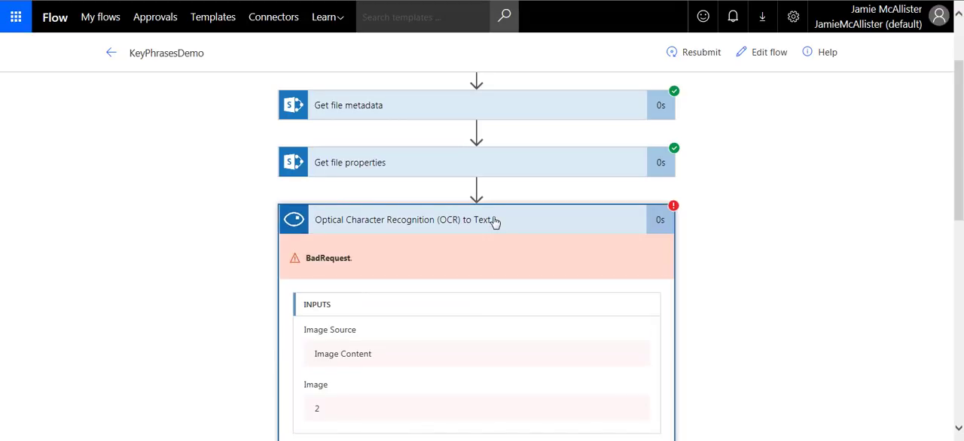
pyautogui.scroll(-3, 452, 228)
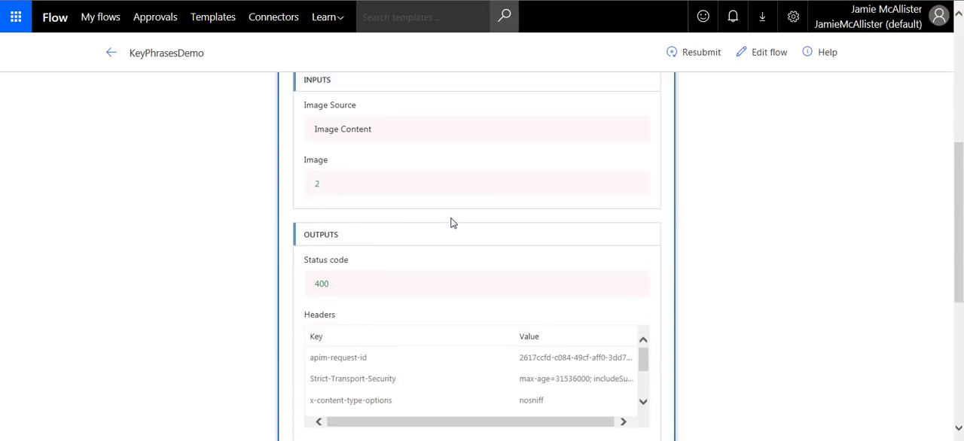
pyautogui.scroll(-2, 451, 217)
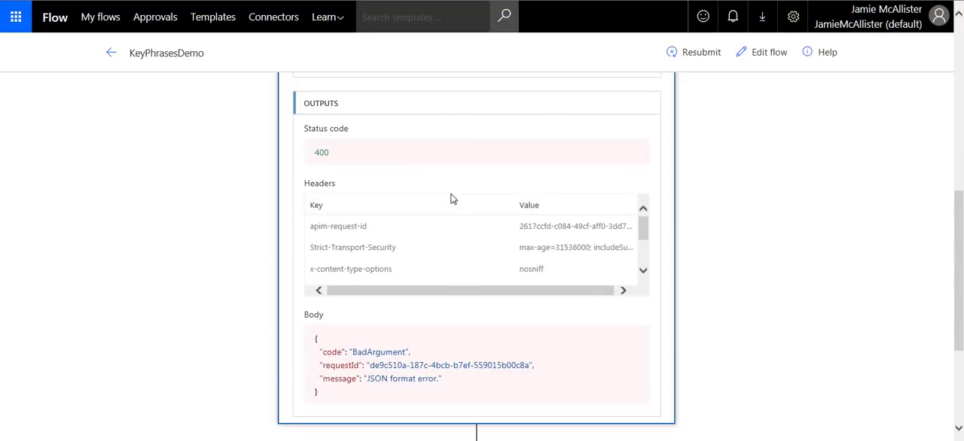
pyautogui.scroll(-4, 452, 198)
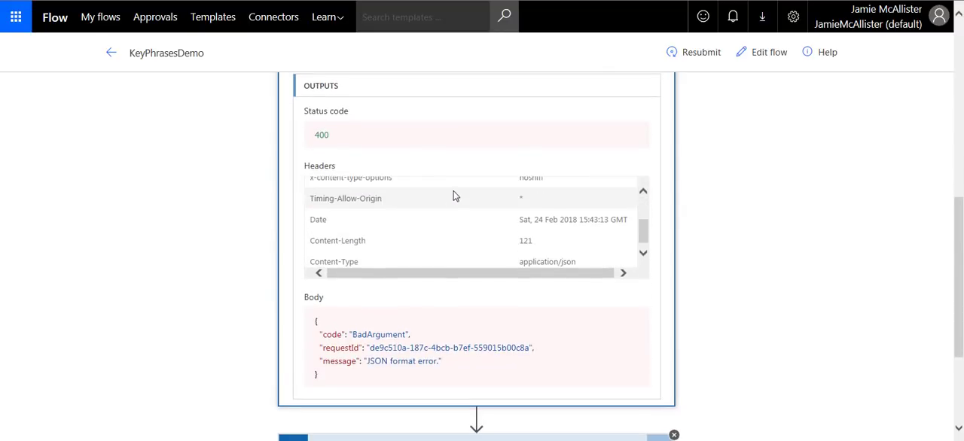
pyautogui.scroll(-3, 452, 194)
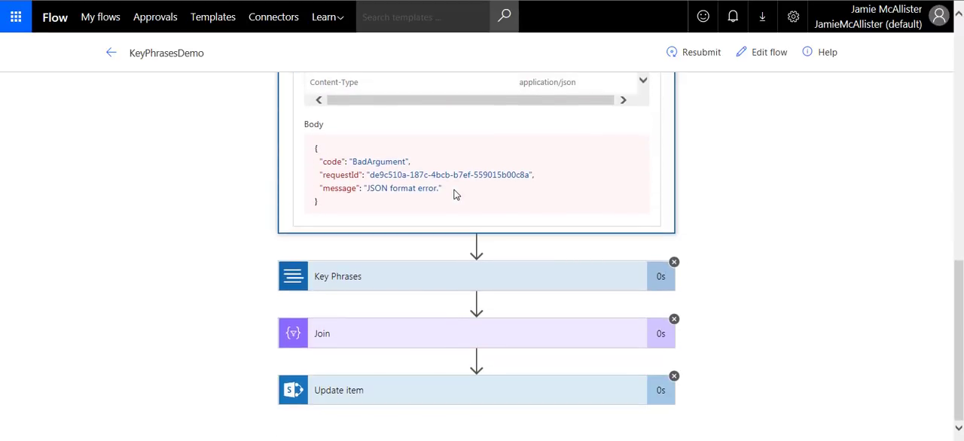
pyautogui.scroll(4, 456, 194)
pyautogui.scroll(5, 456, 194)
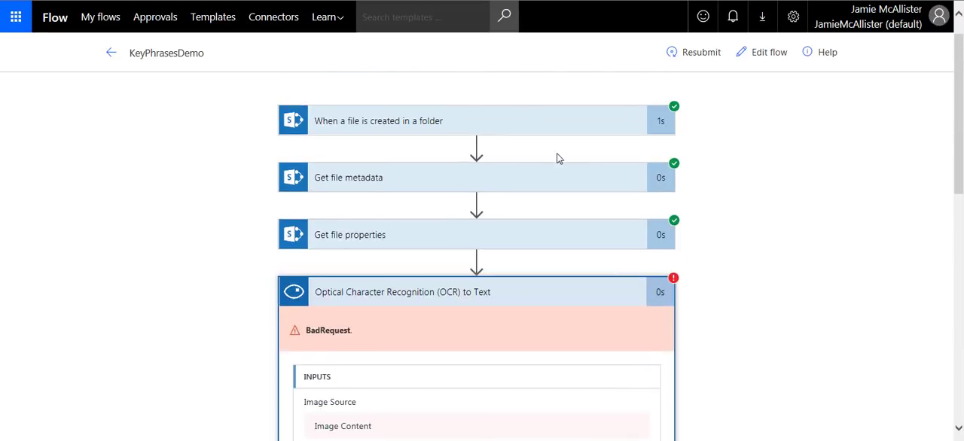
# - Edit the flow to replace ID with the trigger's File Content as the OCR action's Image Content, update the flow and finish editing
pyautogui.click(760, 53)
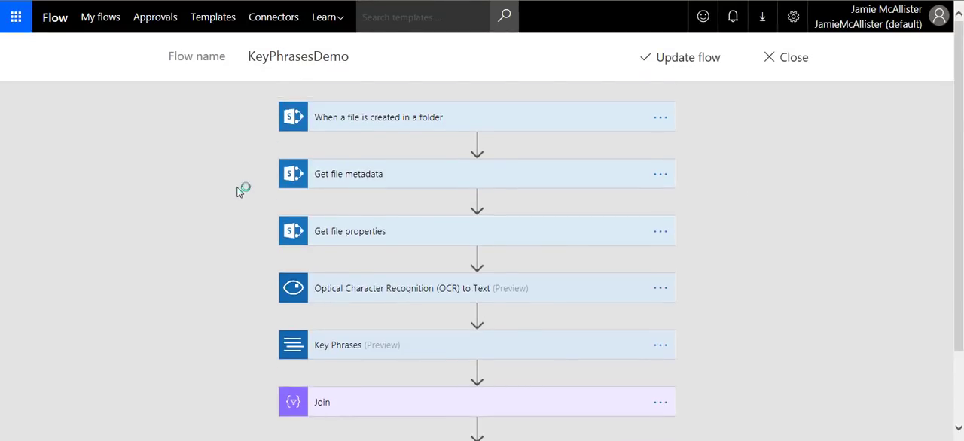
pyautogui.click(512, 290)
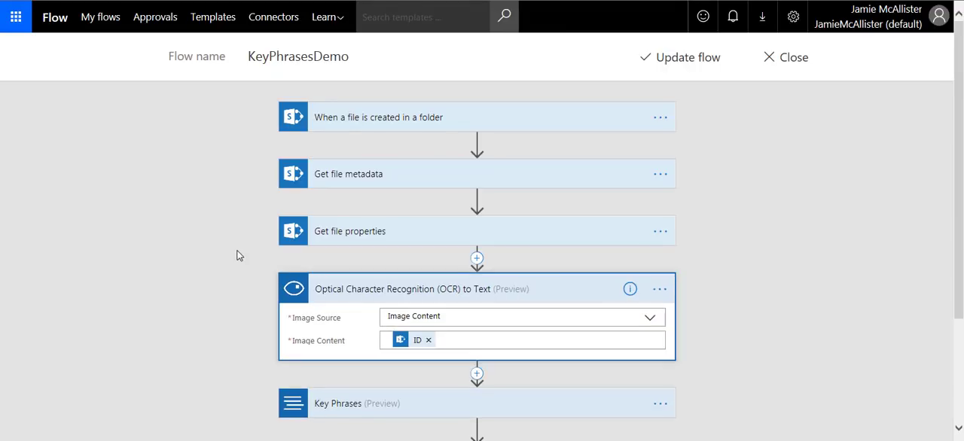
pyautogui.click(498, 340)
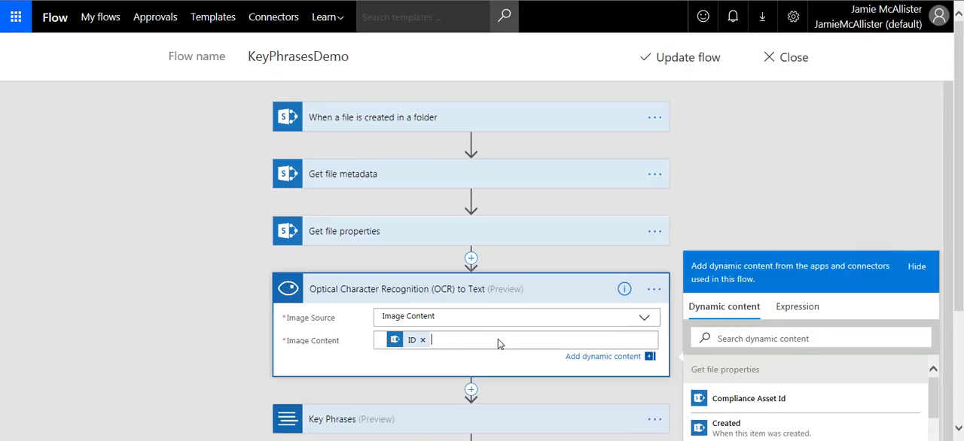
pyautogui.moveTo(959, 288); pyautogui.dragTo(962, 419)
pyautogui.moveTo(937, 249); pyautogui.dragTo(938, 406)
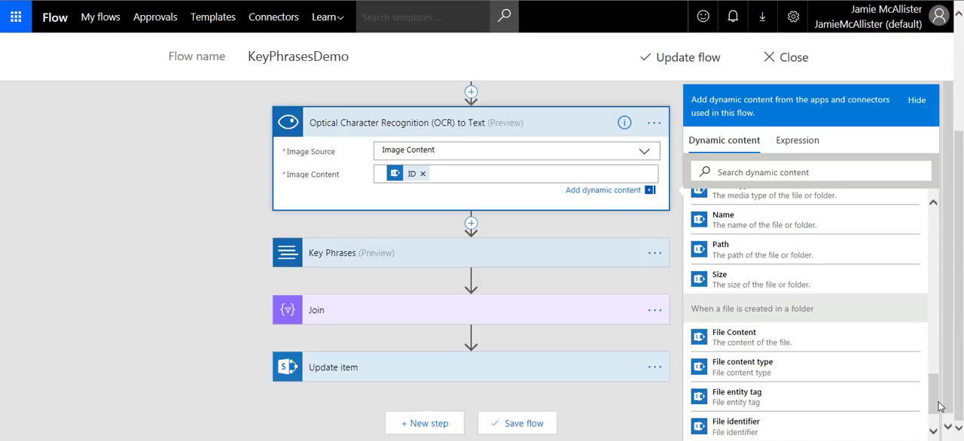
pyautogui.click(751, 338)
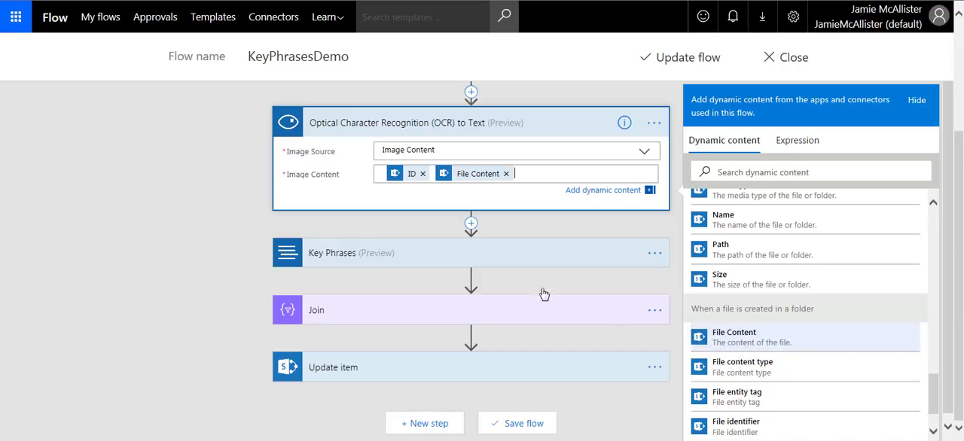
pyautogui.click(423, 174)
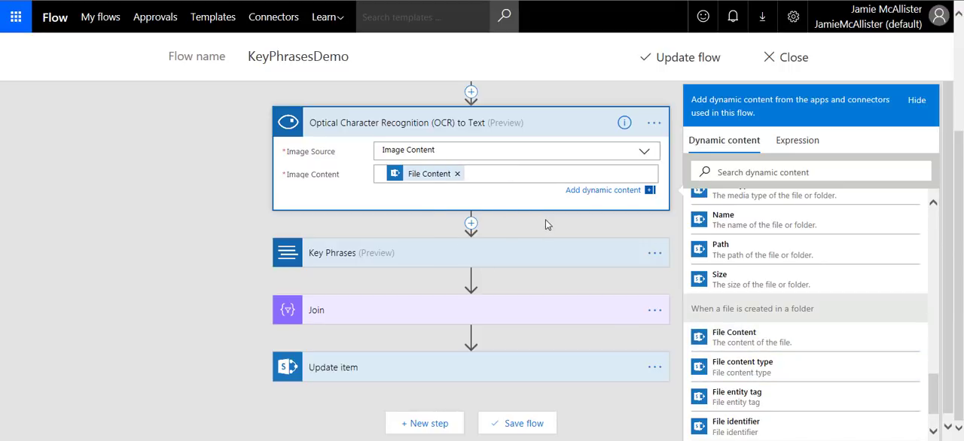
pyautogui.click(670, 68)
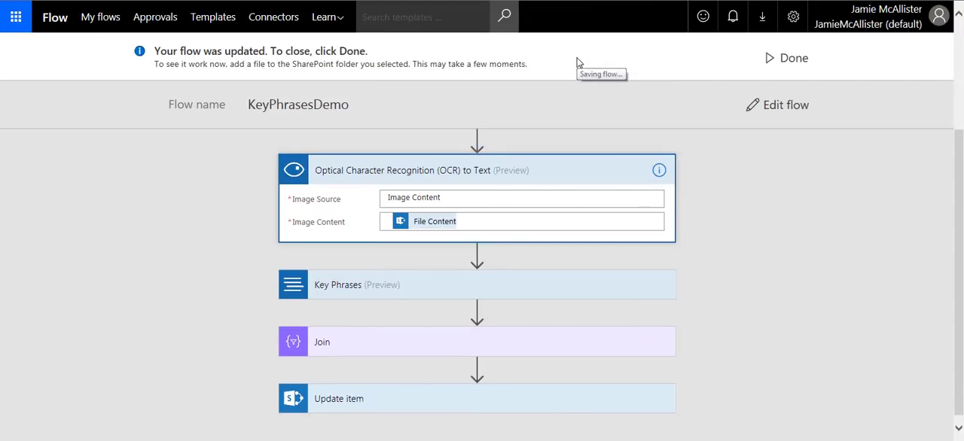
pyautogui.click(767, 64)
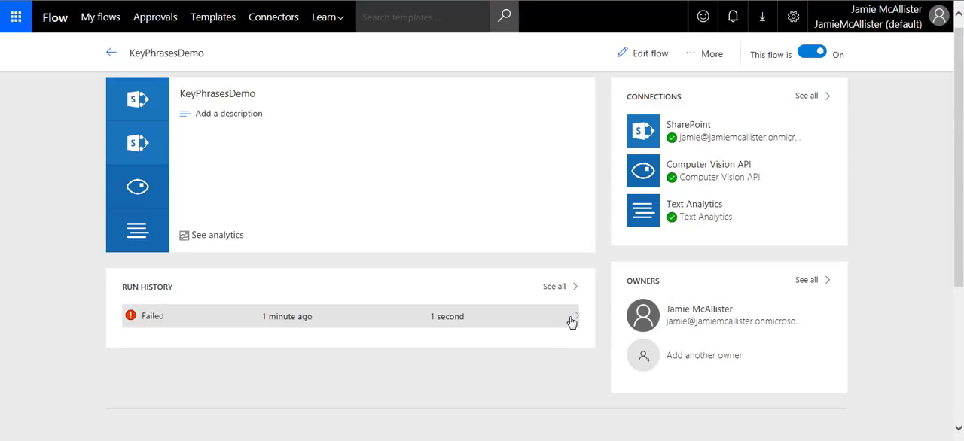
# - Open the failed run from KeyPhrasesDemo's run history, resubmit it with confirmation, and check the status of the new run's actions
pyautogui.click(569, 322)
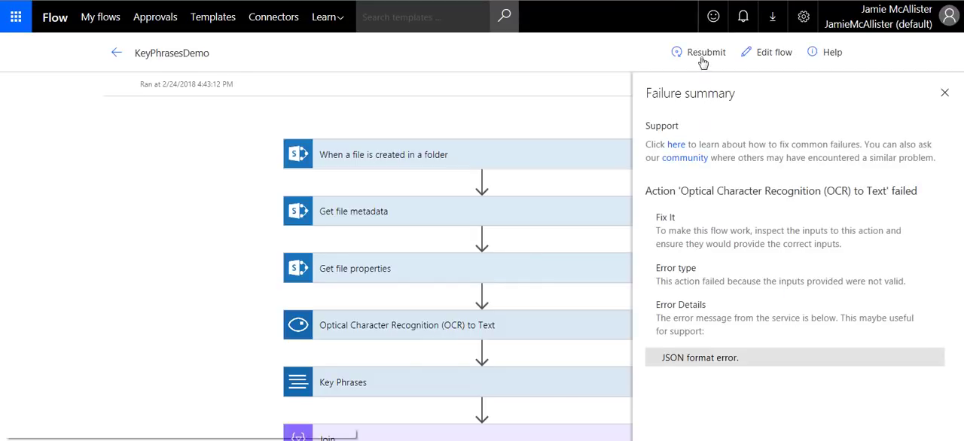
pyautogui.click(702, 58)
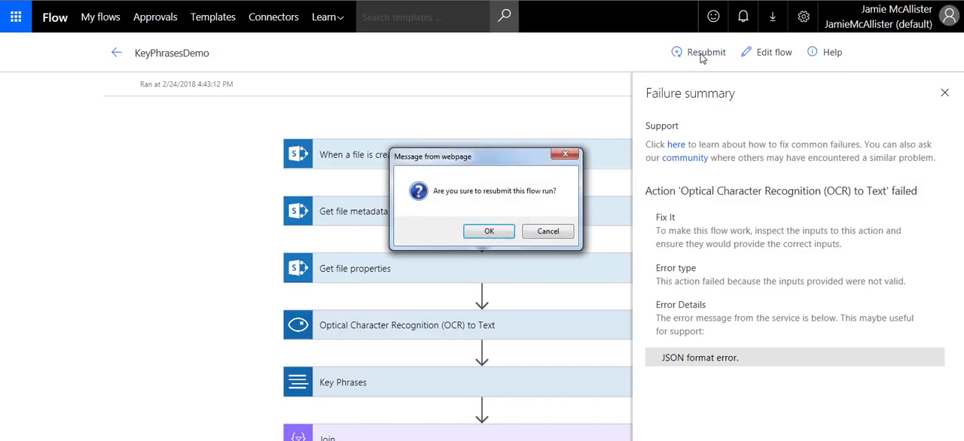
pyautogui.click(490, 231)
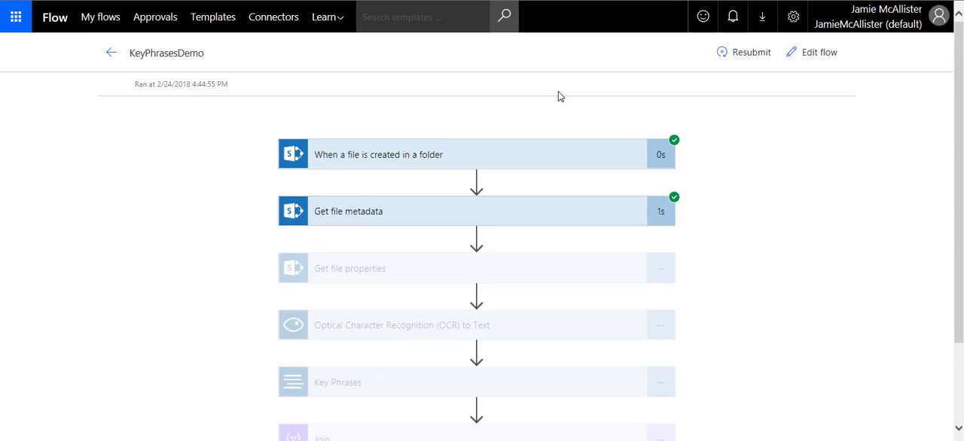
pyautogui.moveTo(959, 141); pyautogui.dragTo(962, 234)
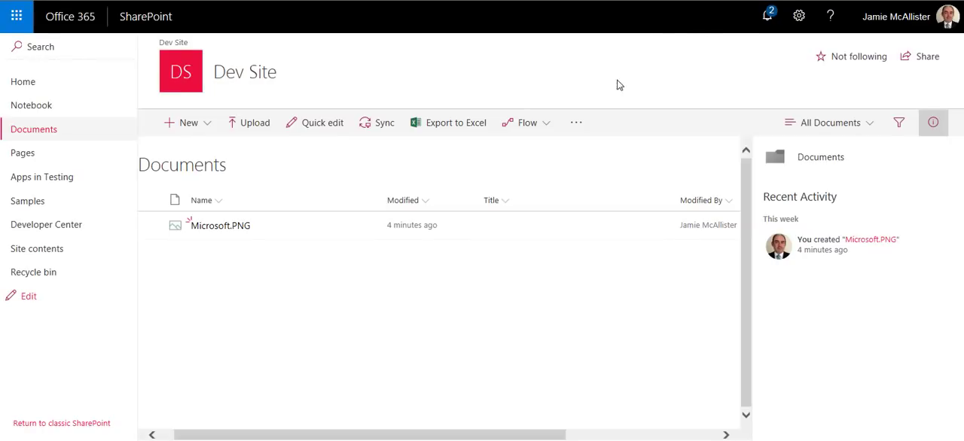
# - Switch to Dev Site's Documents library in SharePoint, refresh it, and view the full MyTags text in Microsoft.PNG's properties
pyautogui.press('F5')
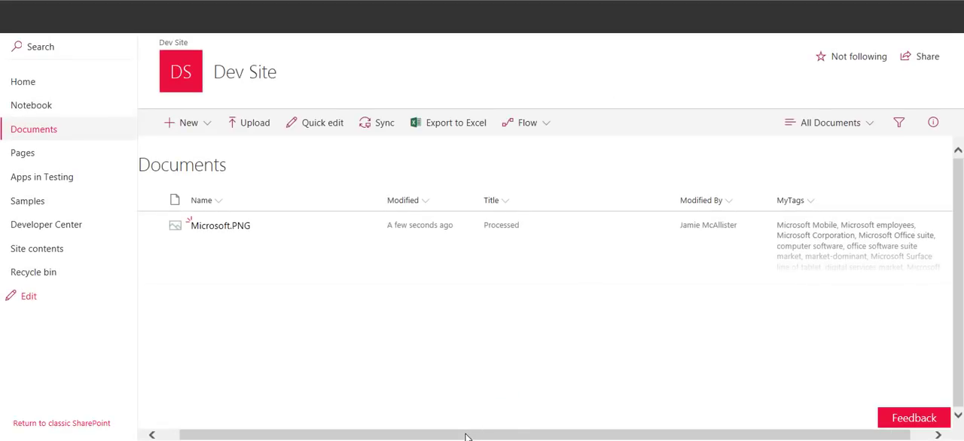
pyautogui.moveTo(467, 435); pyautogui.dragTo(519, 436)
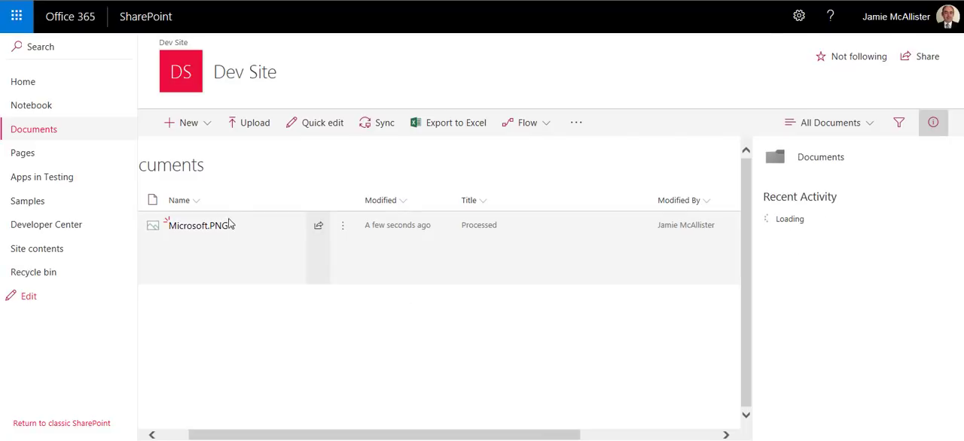
pyautogui.click(343, 228)
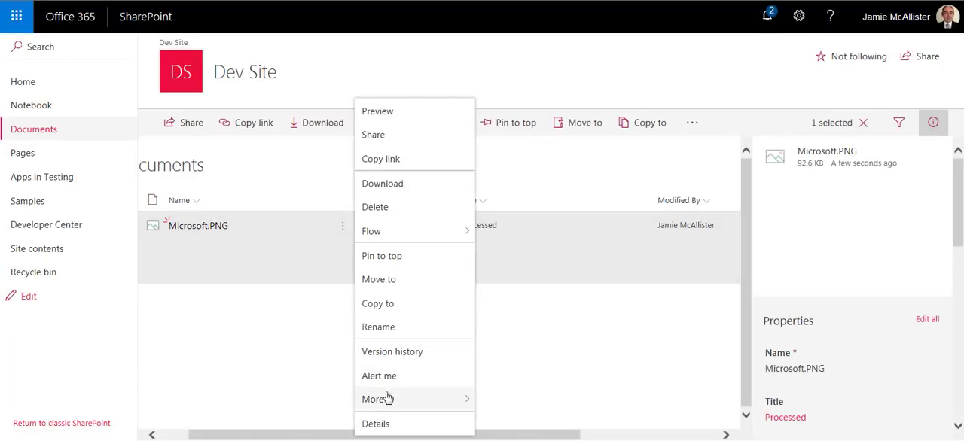
pyautogui.moveTo(404, 405)
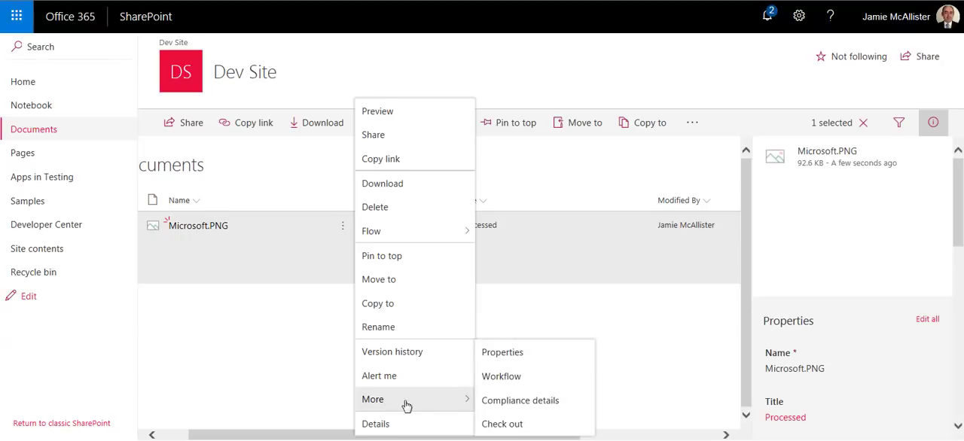
pyautogui.click(504, 354)
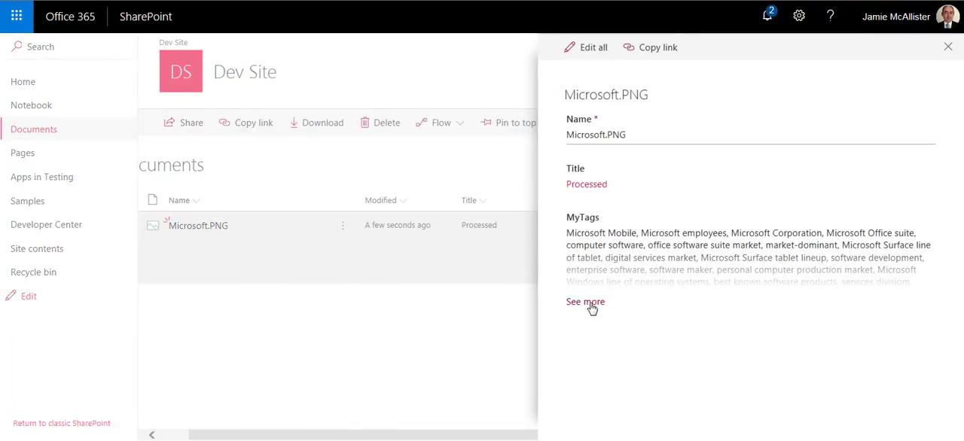
pyautogui.click(590, 305)
pyautogui.scroll(-2, 959, 136)
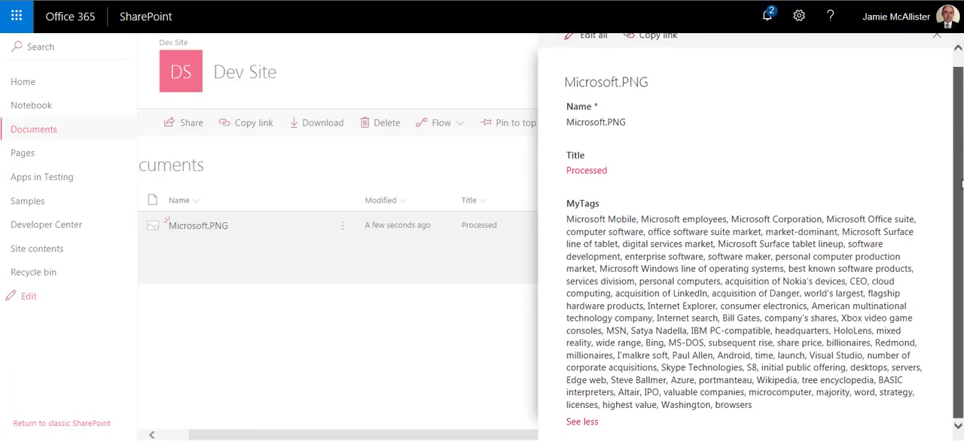